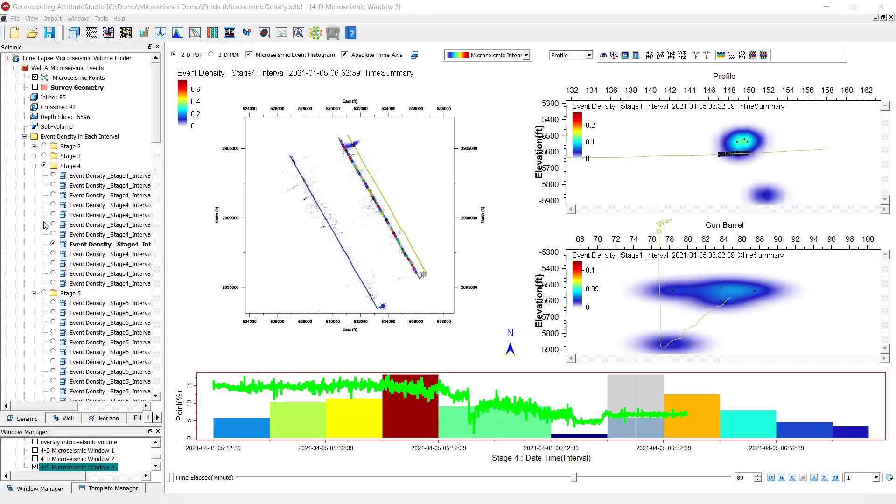
Display the Stage 4 event density intervals one after another, from 05:52:39 through 06:42:39.
{"action": "left_click", "coordinate": [53, 205]}
{"action": "left_click", "coordinate": [53, 215]}
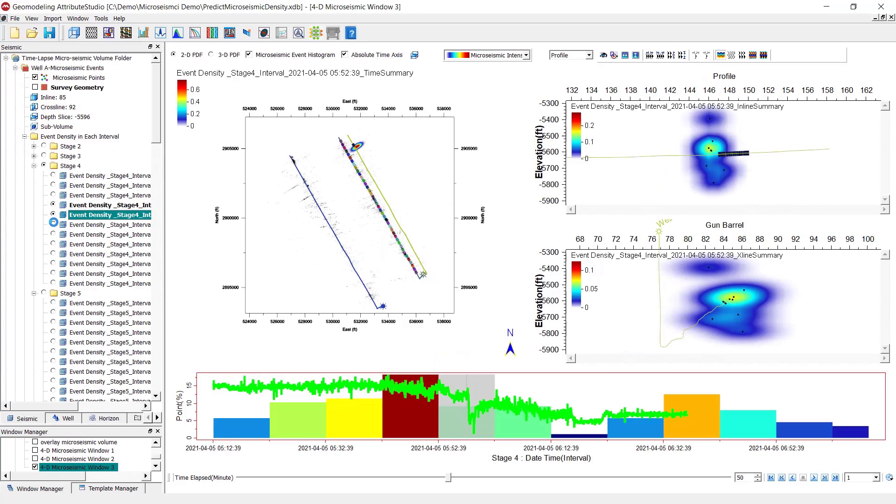
{"action": "left_click", "coordinate": [53, 225]}
{"action": "left_click", "coordinate": [53, 235]}
{"action": "left_click", "coordinate": [53, 244]}
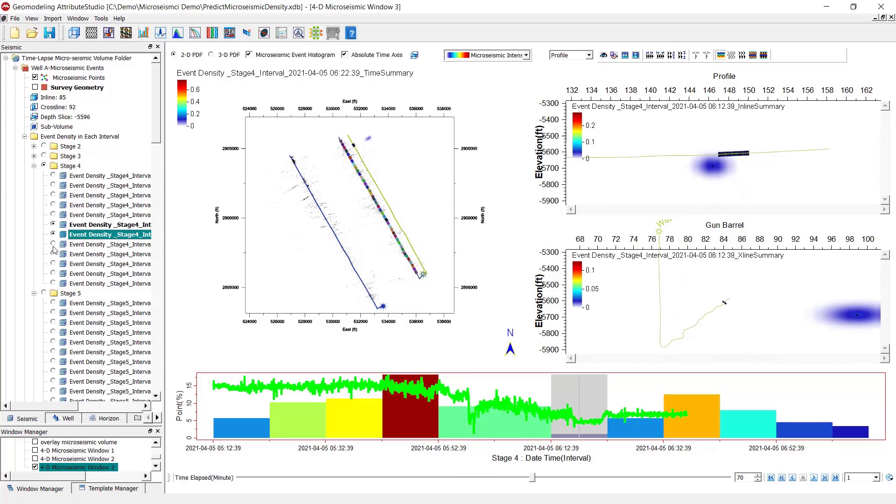
{"action": "left_click", "coordinate": [53, 254]}
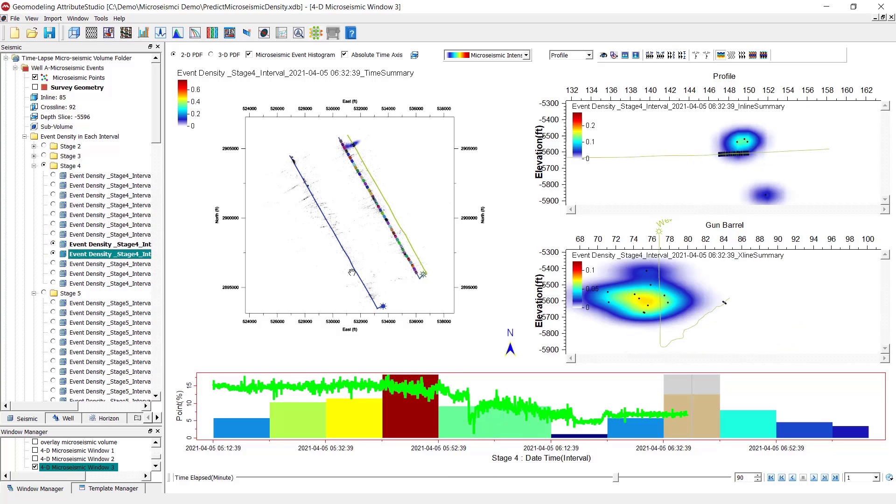
Examine the density map close up around the Stage 4 events while playing through the time intervals.
{"action": "scroll", "coordinate": [423, 293], "scroll_direction": "up", "scroll_amount": 3}
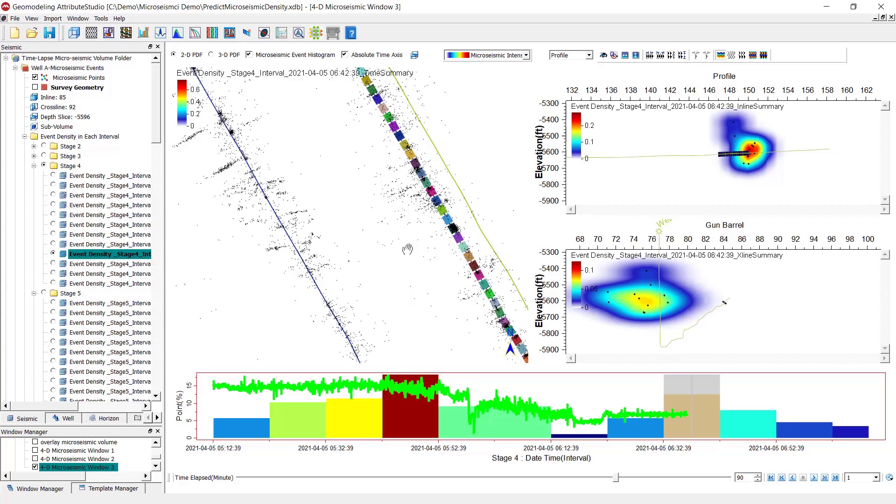
{"action": "left_click_drag", "start_coordinate": [408, 249], "coordinate": [411, 310]}
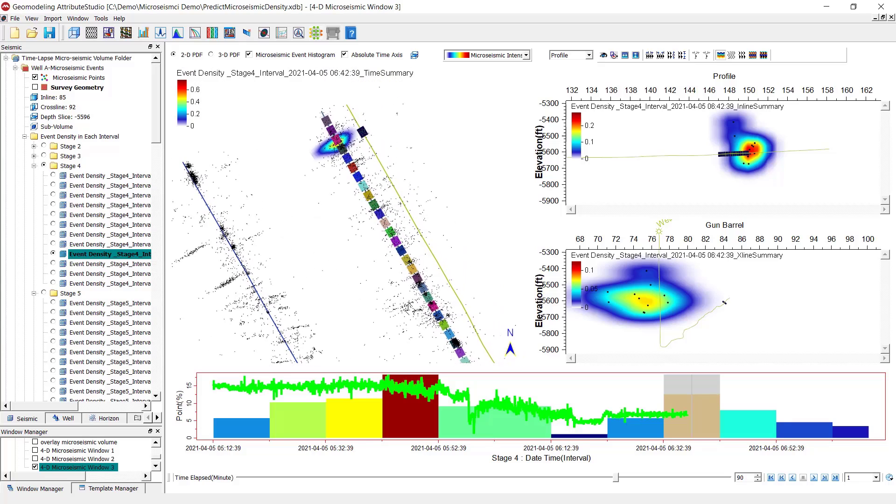
{"action": "left_click", "coordinate": [260, 401]}
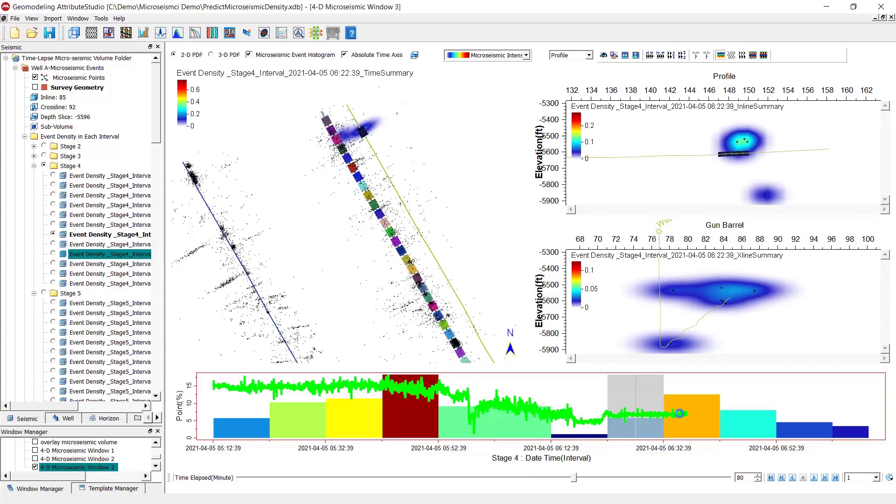
{"action": "left_click", "coordinate": [814, 478]}
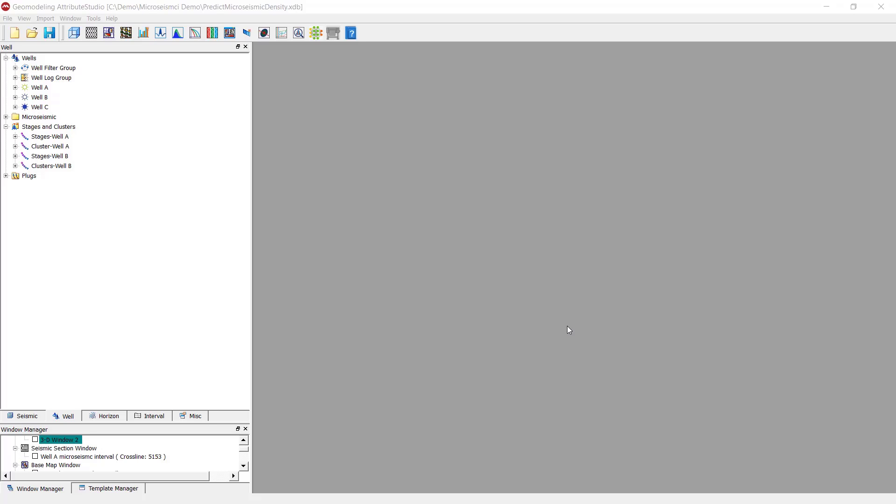
Start a Well Formations import and open the file Fracking stages geometry-Well C.
{"action": "left_click", "coordinate": [62, 10]}
{"action": "left_click", "coordinate": [49, 21]}
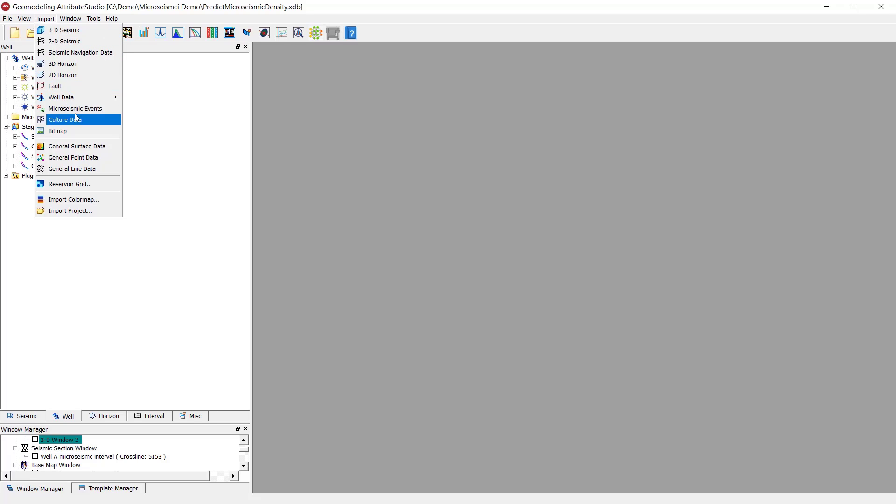
{"action": "mouse_move", "coordinate": [83, 100]}
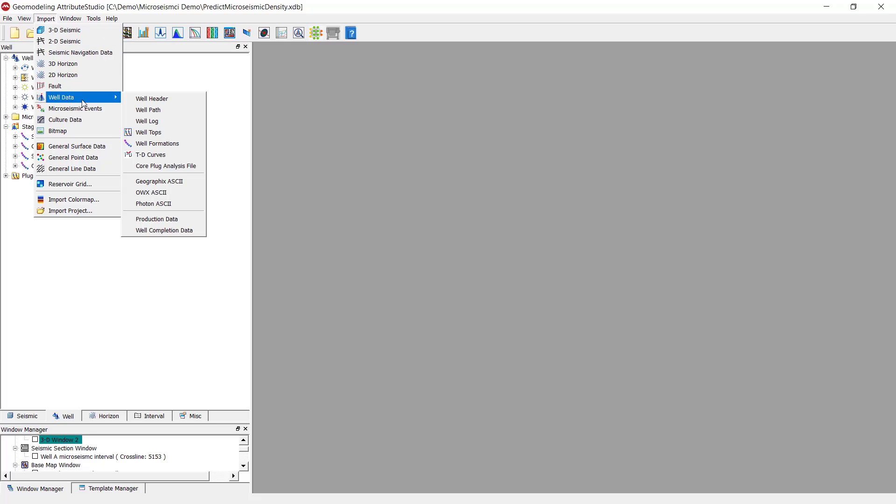
{"action": "left_click", "coordinate": [189, 145]}
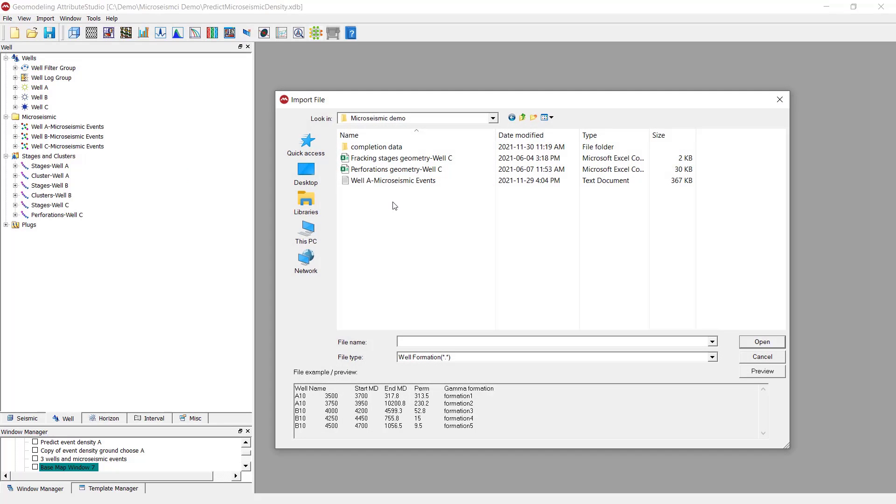
{"action": "left_click", "coordinate": [407, 159]}
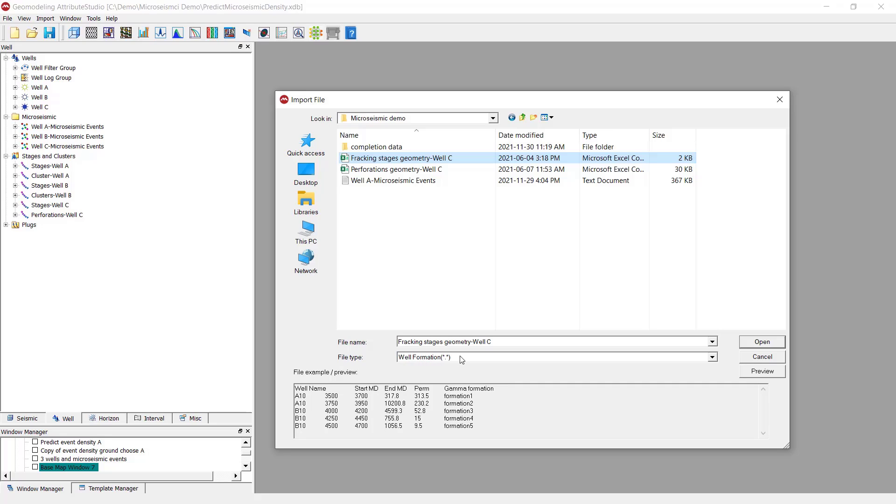
{"action": "left_click", "coordinate": [757, 346]}
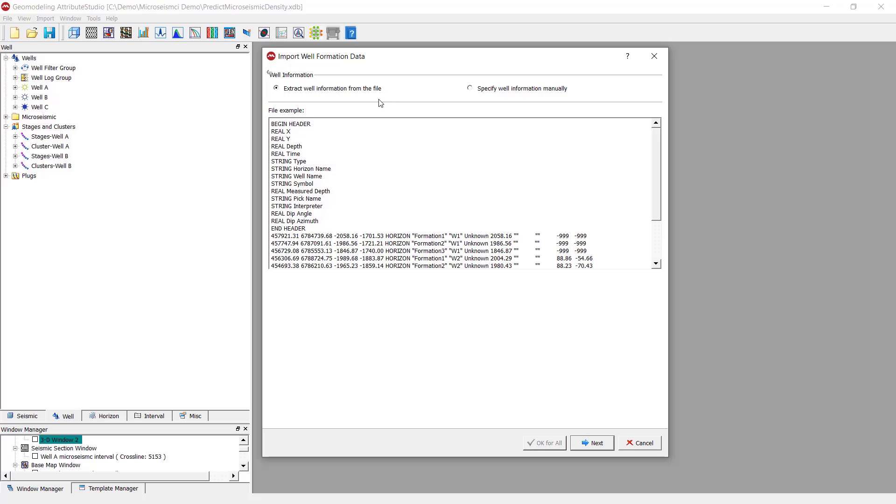
Specify the well information manually with the well name Well C and continue to the file format settings.
{"action": "left_click", "coordinate": [499, 90]}
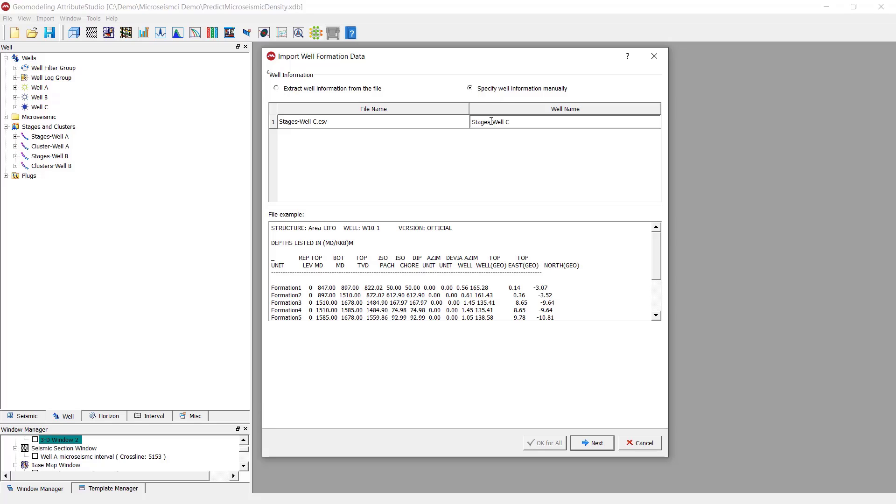
{"action": "left_click", "coordinate": [473, 122], "text": "shift"}
{"action": "key", "text": "Delete"}
{"action": "left_click", "coordinate": [512, 147]}
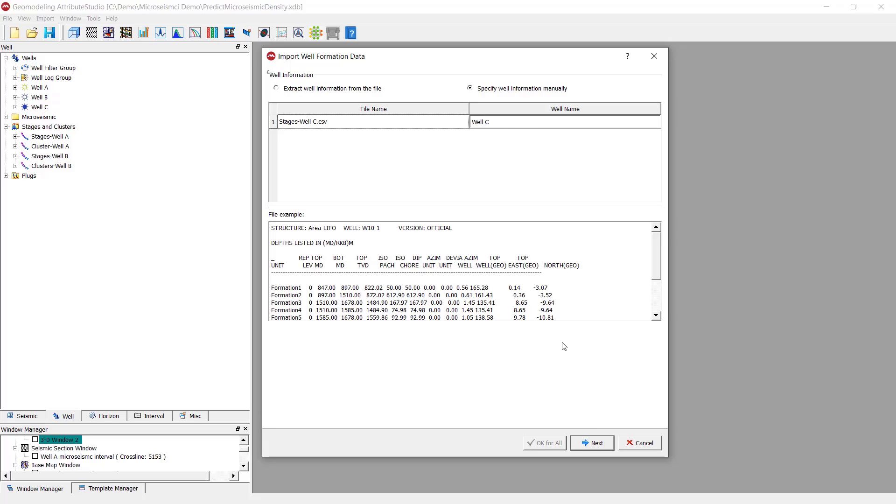
{"action": "left_click", "coordinate": [585, 445]}
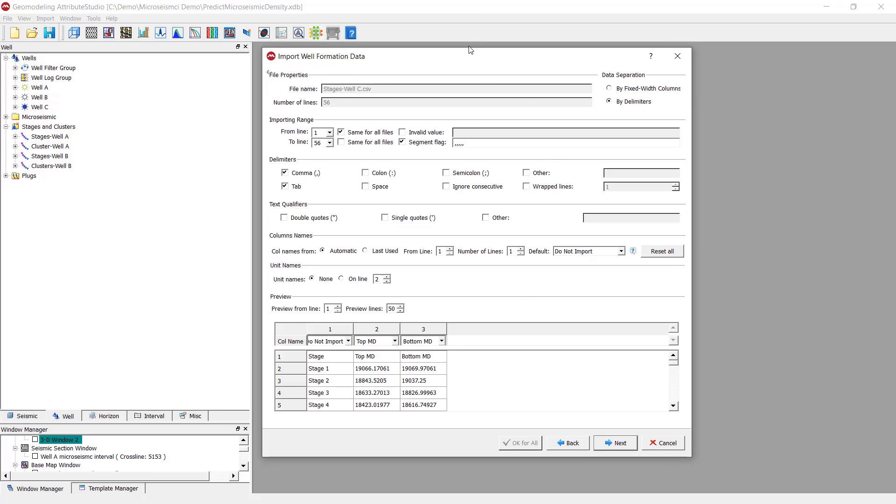
Set the importing range to start from line 2, leaving the invalid value option off, and check the data preview.
{"action": "left_click_drag", "start_coordinate": [469, 57], "coordinate": [465, 55]}
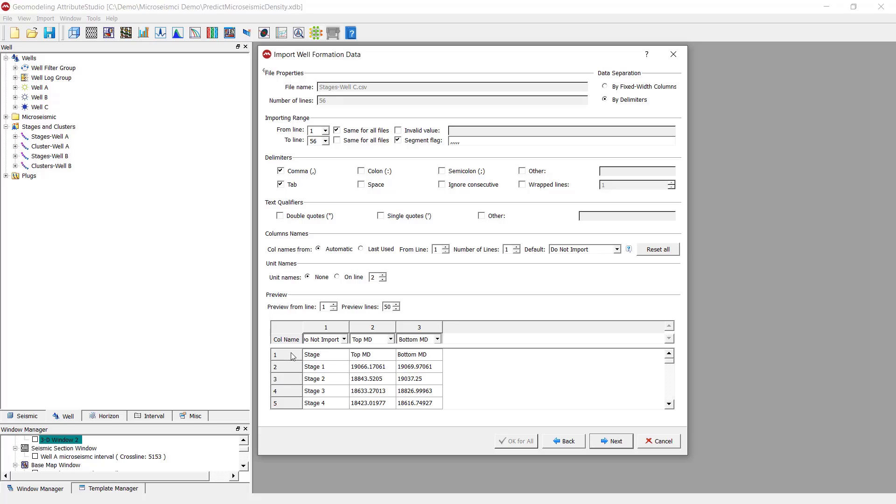
{"action": "left_click", "coordinate": [292, 371]}
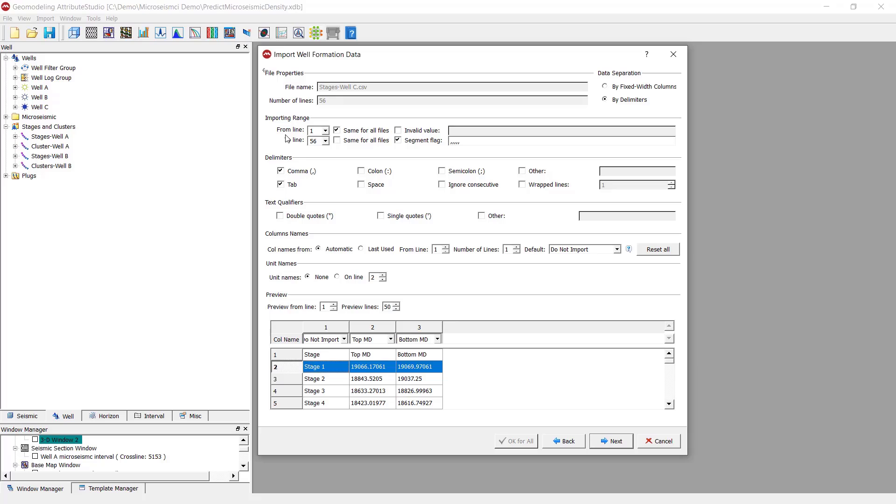
{"action": "left_click", "coordinate": [326, 141]}
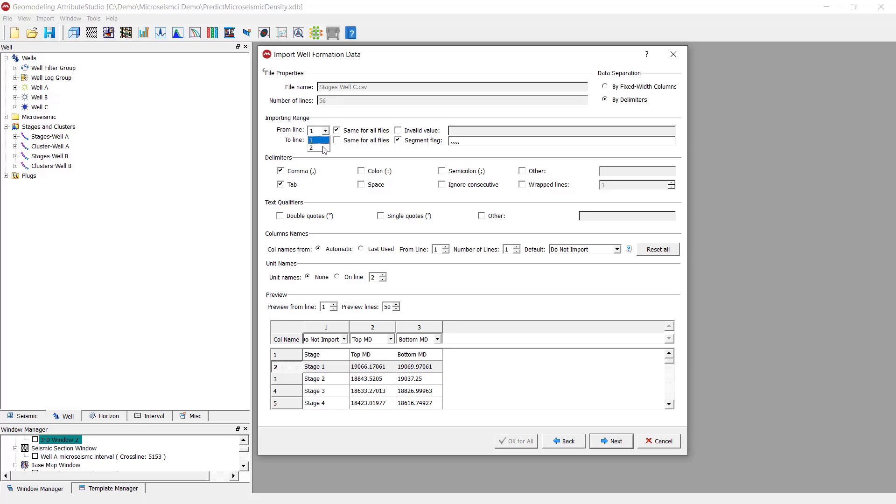
{"action": "left_click", "coordinate": [322, 148]}
{"action": "left_click", "coordinate": [407, 132]}
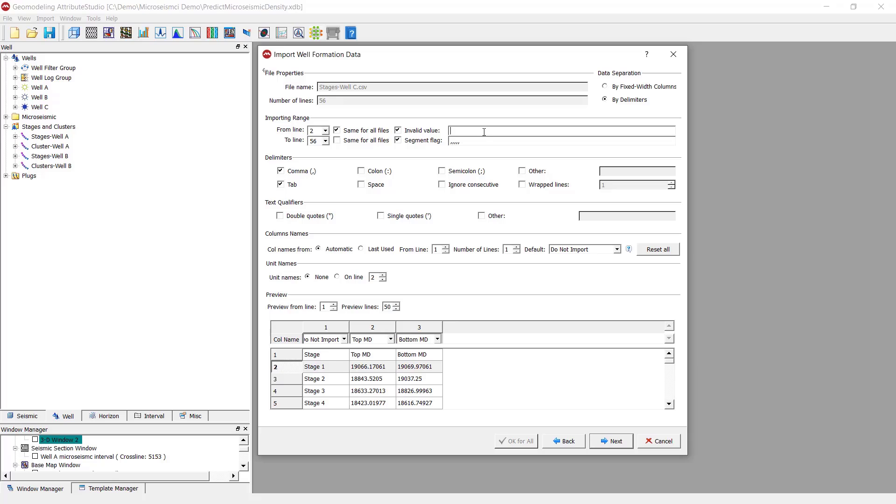
{"action": "left_click", "coordinate": [415, 132]}
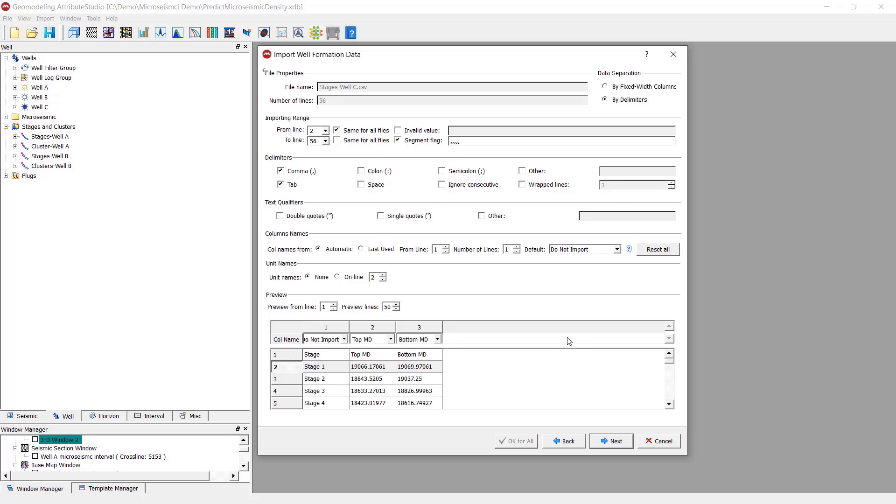
{"action": "left_click", "coordinate": [673, 364]}
{"action": "mouse_move", "coordinate": [674, 362]}
{"action": "left_mouse_down"}
{"action": "mouse_move", "coordinate": [674, 397]}
{"action": "mouse_move", "coordinate": [676, 354]}
{"action": "left_mouse_up"}
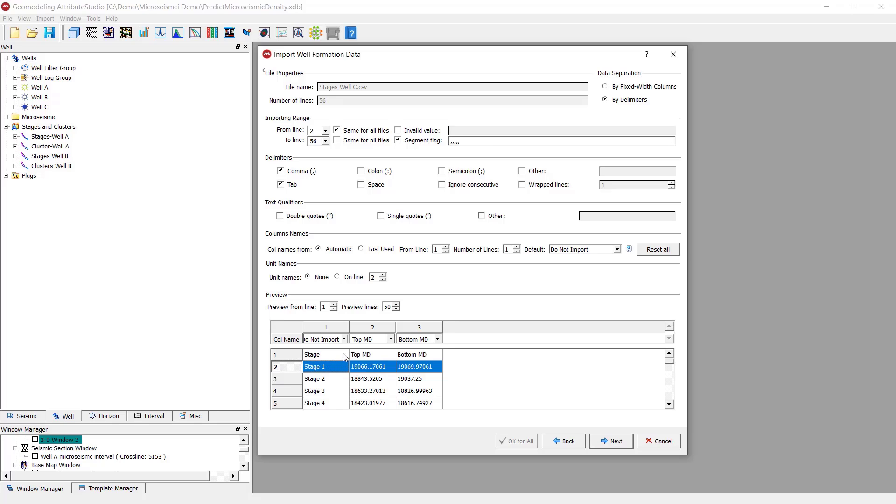
Assign the three data columns to Formation Name, Top MD and Bottom MD.
{"action": "left_click", "coordinate": [344, 339]}
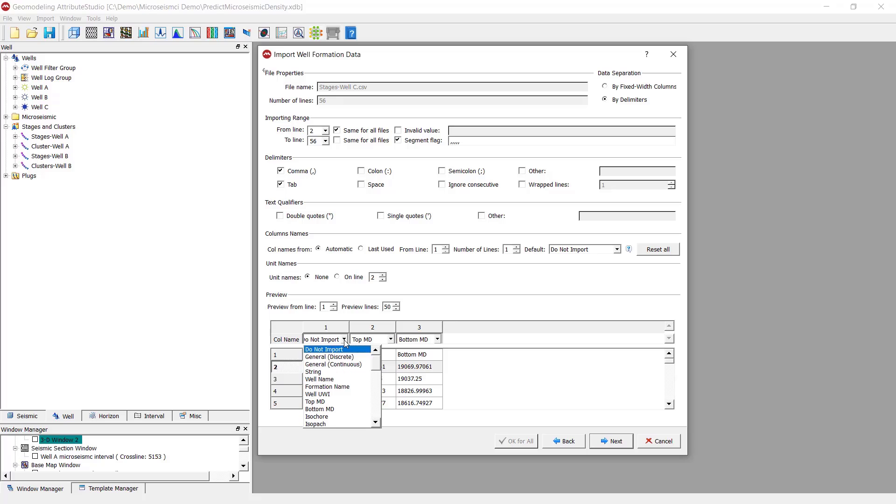
{"action": "left_click", "coordinate": [355, 387]}
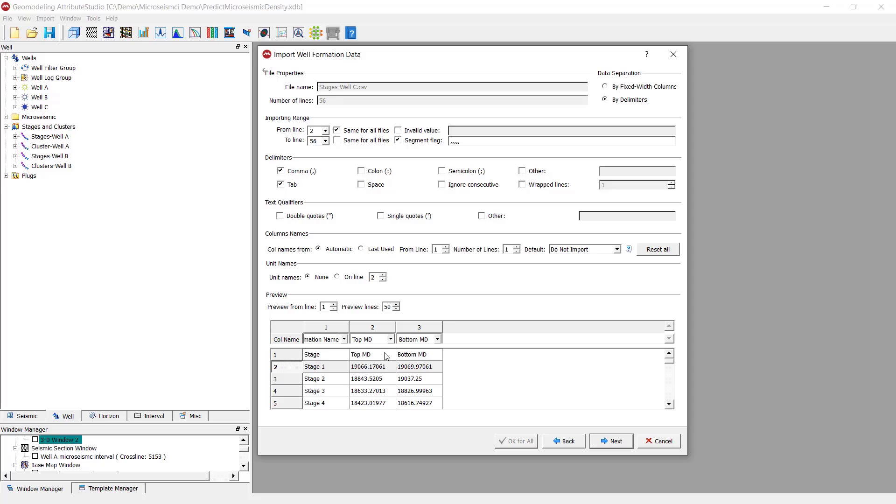
{"action": "left_click", "coordinate": [387, 328]}
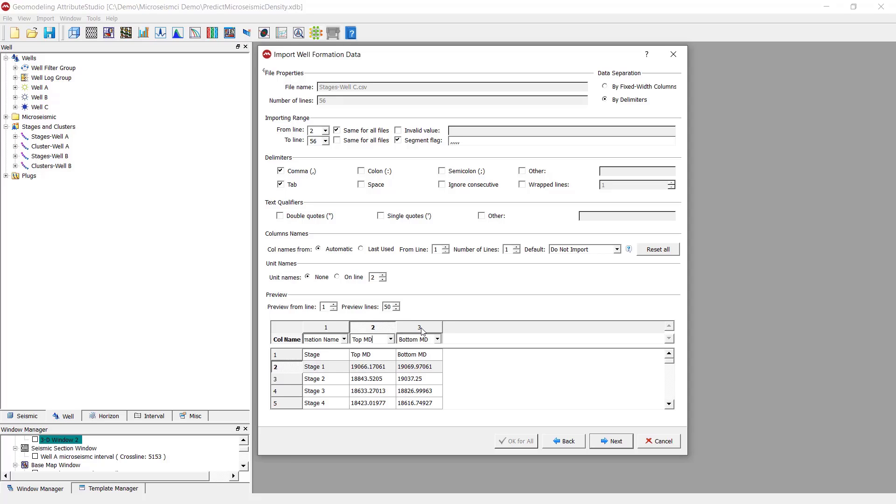
{"action": "left_click", "coordinate": [422, 329]}
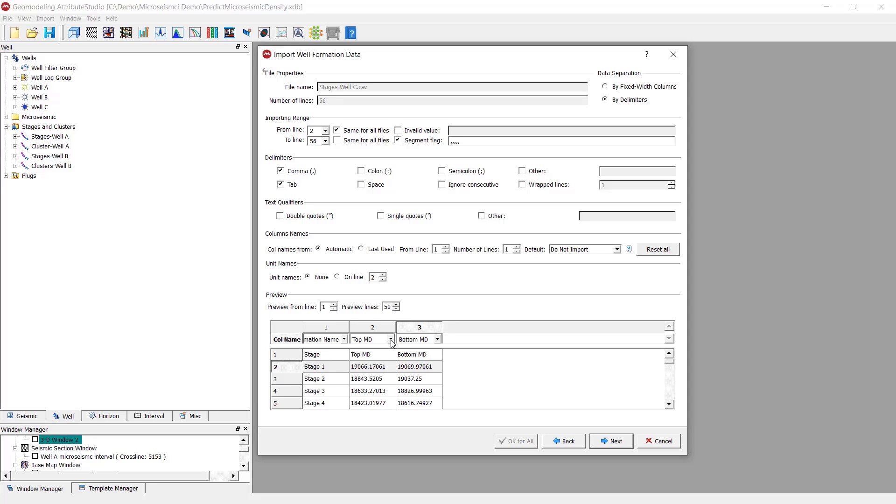
{"action": "left_click", "coordinate": [391, 339]}
{"action": "left_click", "coordinate": [401, 409]}
{"action": "left_click", "coordinate": [437, 339]}
{"action": "left_click", "coordinate": [450, 407]}
Accept ft as the depth unit, leave Z values not negated, and complete the stage import.
{"action": "left_click", "coordinate": [612, 441]}
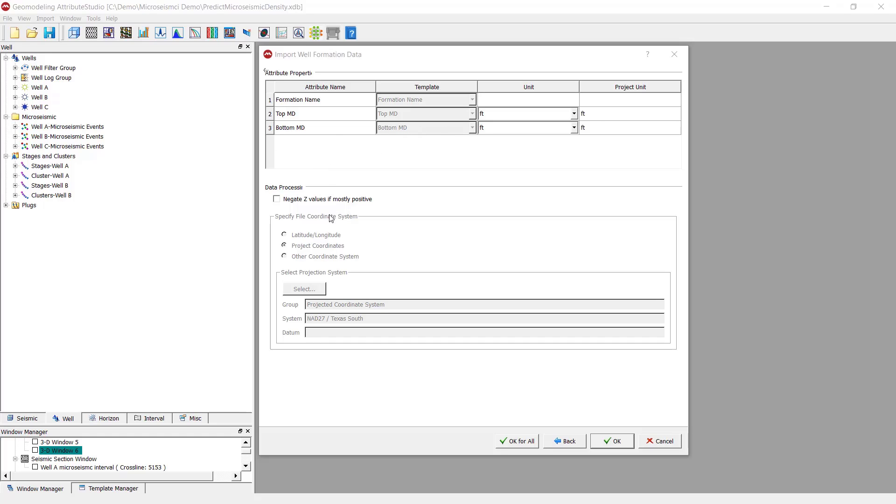
{"action": "left_click", "coordinate": [277, 199]}
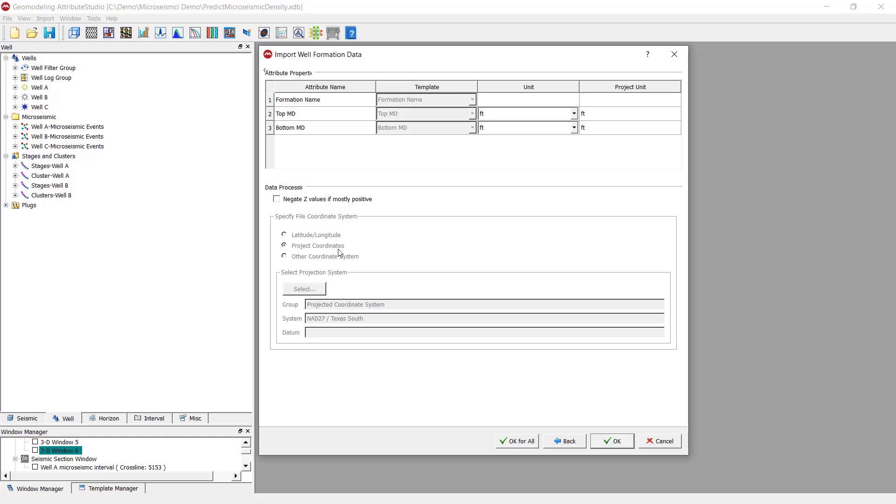
{"action": "left_click", "coordinate": [618, 441]}
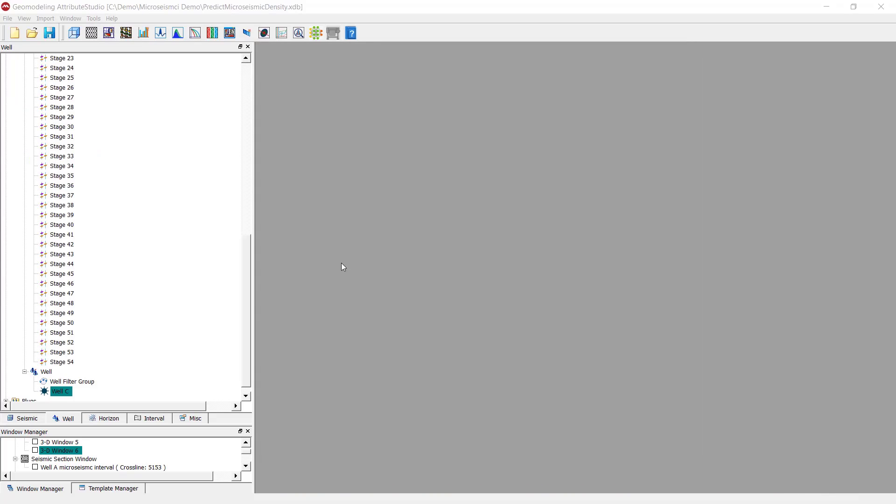
Examine the imported Stages-Well C entry under Stages and Clusters, including its formation stages and associated well.
{"action": "left_click_drag", "start_coordinate": [243, 269], "coordinate": [224, 110]}
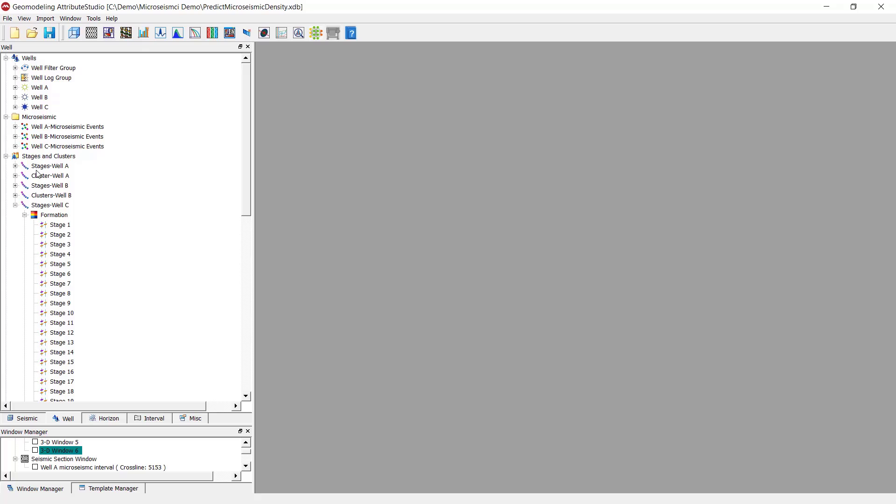
{"action": "left_click", "coordinate": [16, 205]}
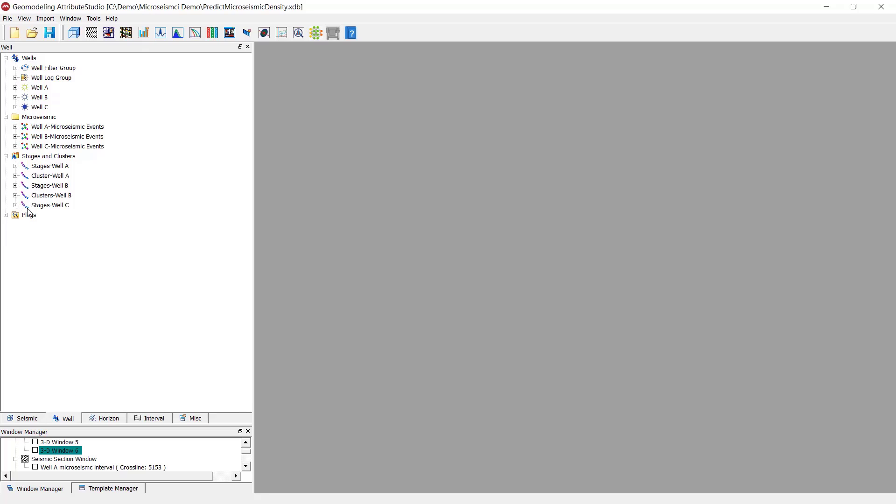
{"action": "left_click", "coordinate": [58, 208]}
{"action": "left_click", "coordinate": [36, 158]}
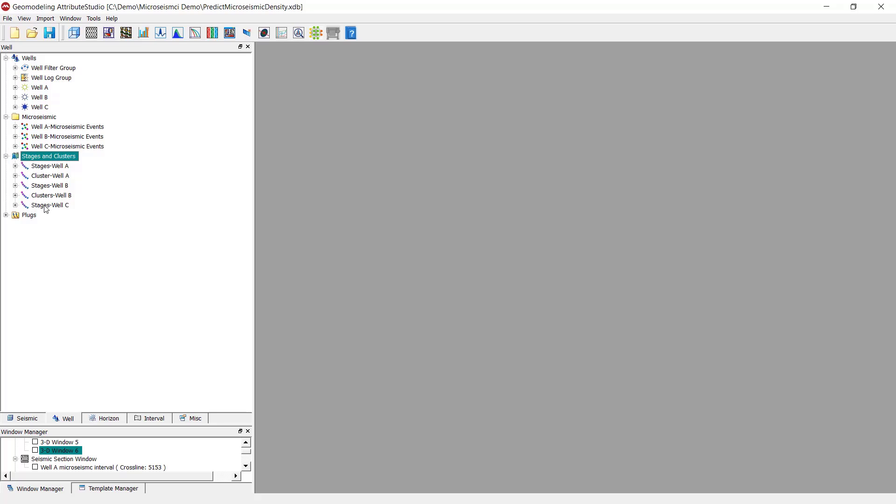
{"action": "left_click", "coordinate": [16, 206]}
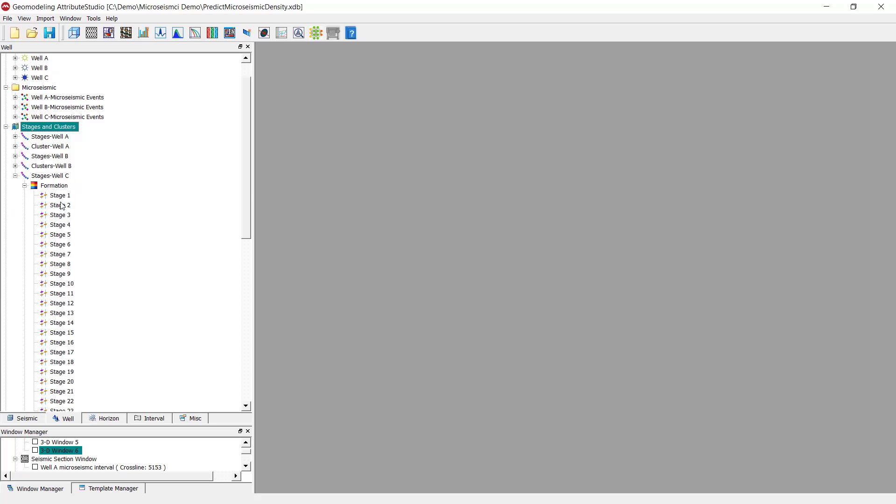
{"action": "scroll", "coordinate": [68, 198], "scroll_direction": "down", "scroll_amount": 12}
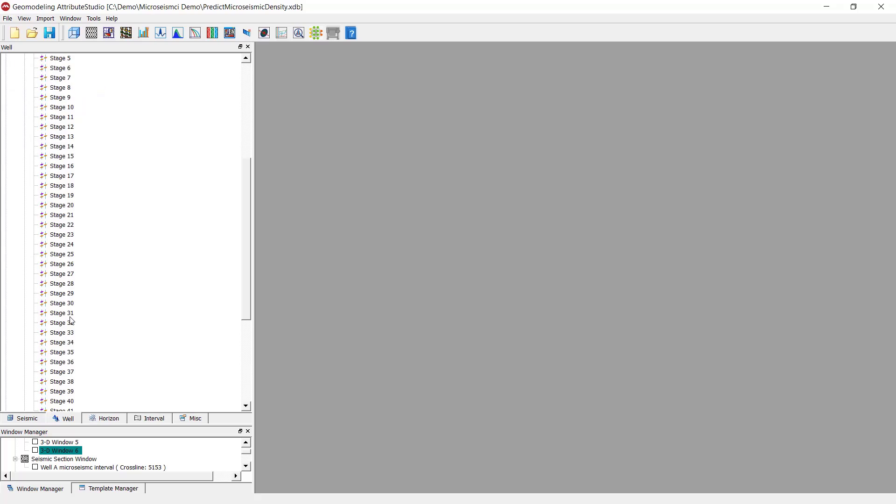
{"action": "left_click", "coordinate": [49, 372]}
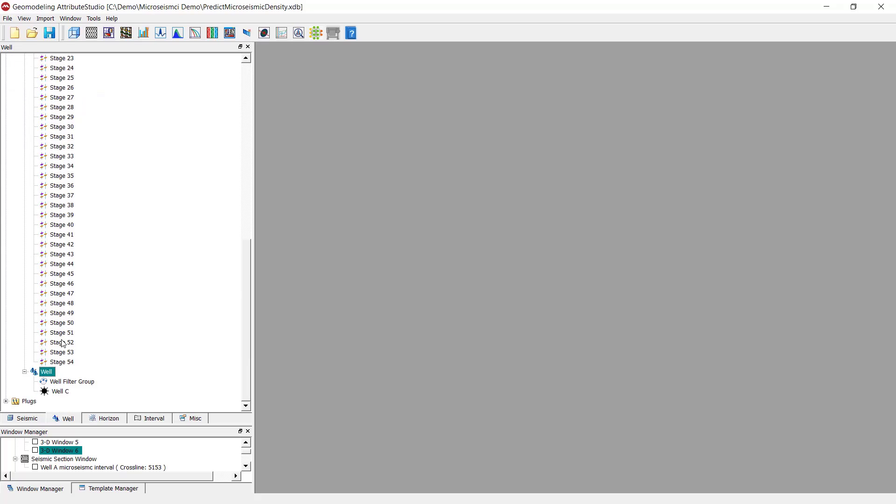
{"action": "scroll", "coordinate": [63, 344], "scroll_direction": "up", "scroll_amount": 13}
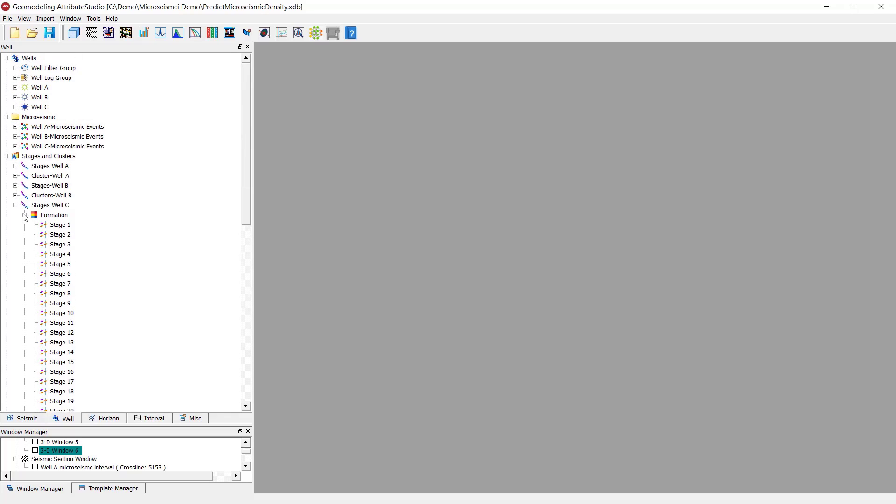
Open a new 3-D window, display Stages-Well C in the depth domain, and maximize the window.
{"action": "left_click", "coordinate": [25, 215]}
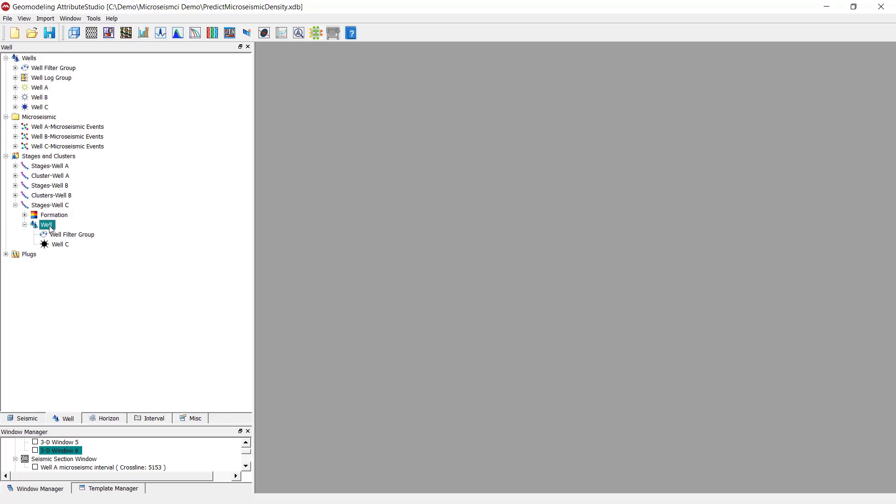
{"action": "left_click", "coordinate": [73, 34]}
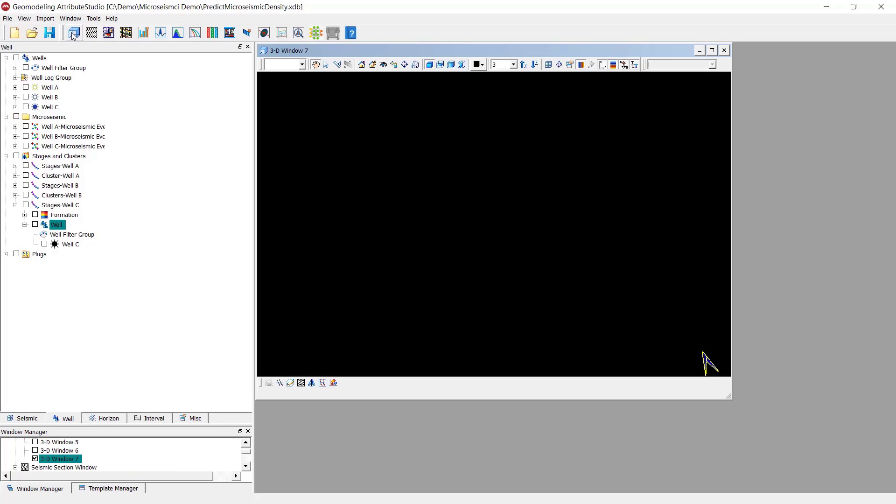
{"action": "left_click", "coordinate": [26, 204]}
{"action": "left_click", "coordinate": [302, 64]}
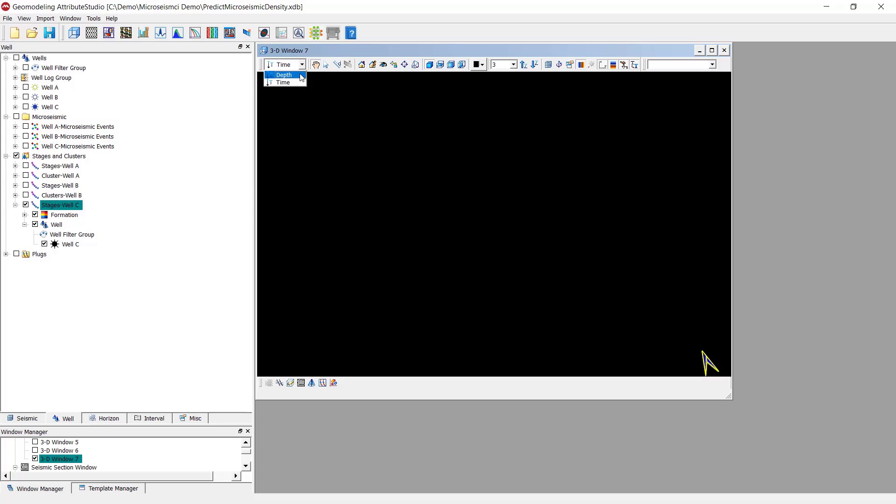
{"action": "left_click", "coordinate": [300, 75]}
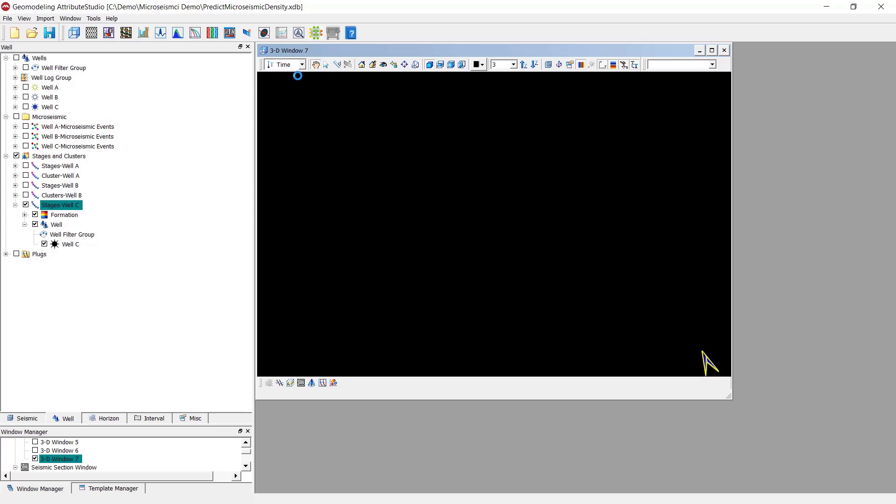
{"action": "left_click", "coordinate": [713, 50]}
{"action": "left_click_drag", "start_coordinate": [686, 355], "coordinate": [626, 330]}
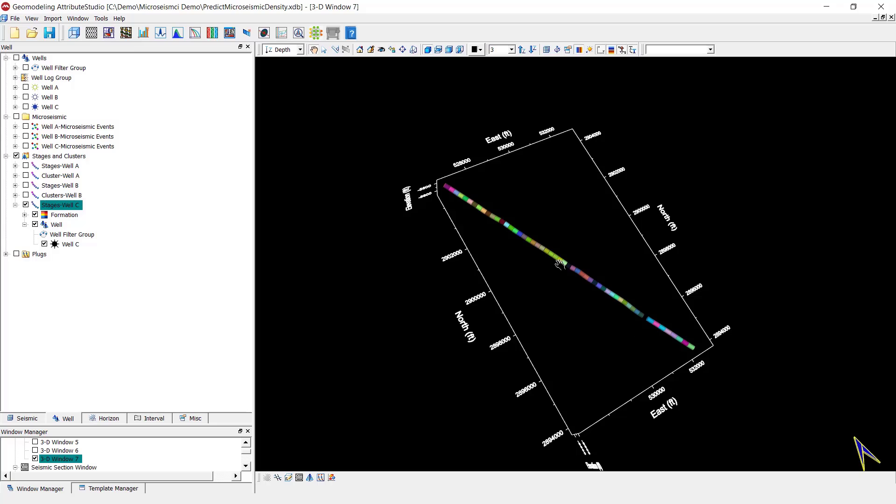
Change the 3-D window background to white and display the Well C path along with the stages.
{"action": "left_click_drag", "start_coordinate": [560, 265], "coordinate": [458, 78]}
{"action": "left_click", "coordinate": [480, 50]}
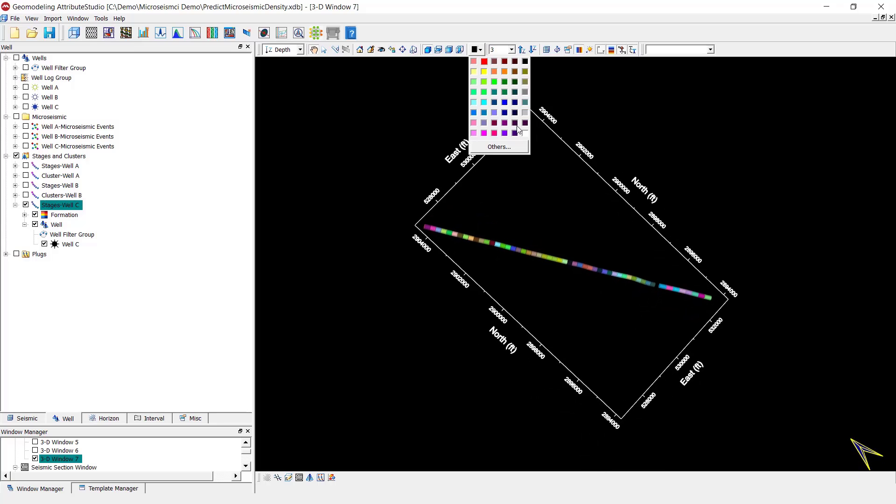
{"action": "left_click", "coordinate": [525, 133]}
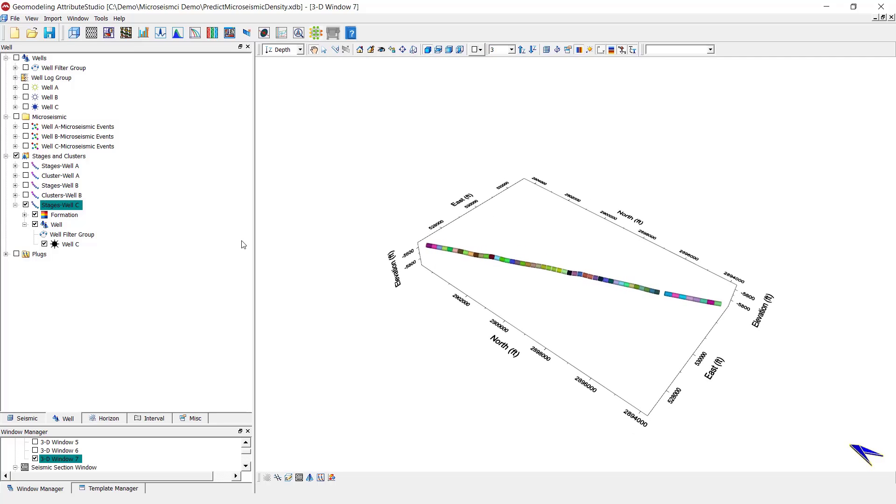
{"action": "left_click", "coordinate": [26, 107]}
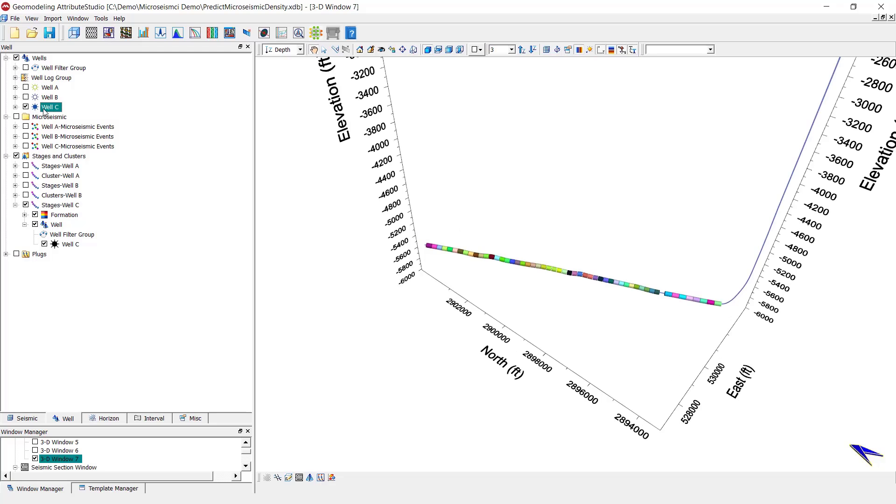
{"action": "mouse_move", "coordinate": [728, 299]}
{"action": "left_mouse_down"}
{"action": "mouse_move", "coordinate": [702, 263]}
{"action": "mouse_move", "coordinate": [727, 303]}
{"action": "left_mouse_up"}
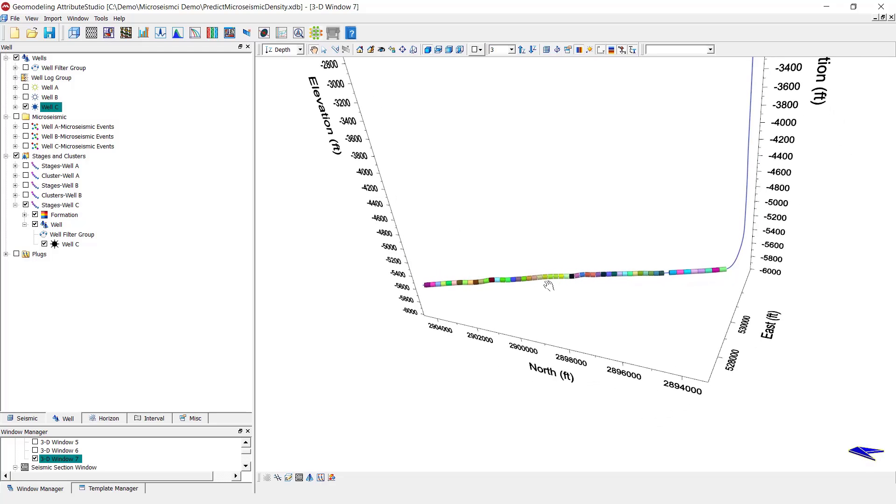
{"action": "left_click_drag", "start_coordinate": [547, 282], "coordinate": [600, 304]}
Limit the Stages-Well C display to Stages 1 through 10, keeping their associated well switched on.
{"action": "left_click", "coordinate": [26, 205]}
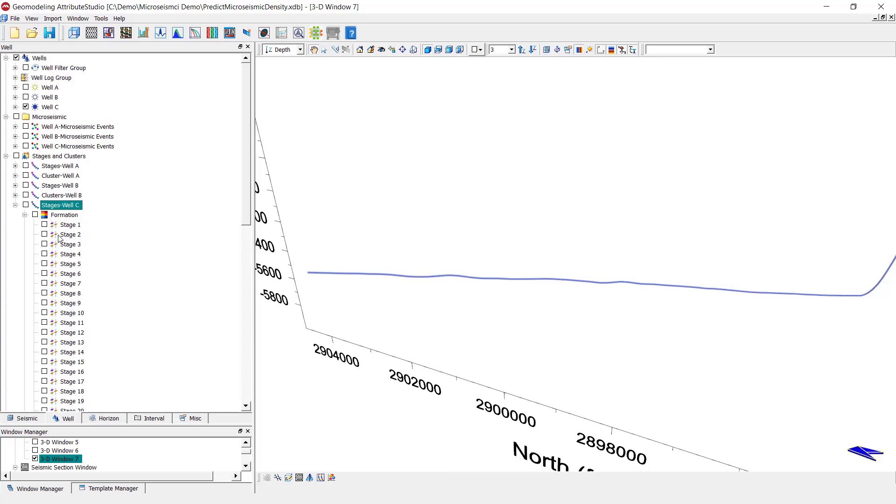
{"action": "left_click", "coordinate": [44, 224]}
{"action": "left_click", "coordinate": [44, 234]}
{"action": "left_click", "coordinate": [45, 244]}
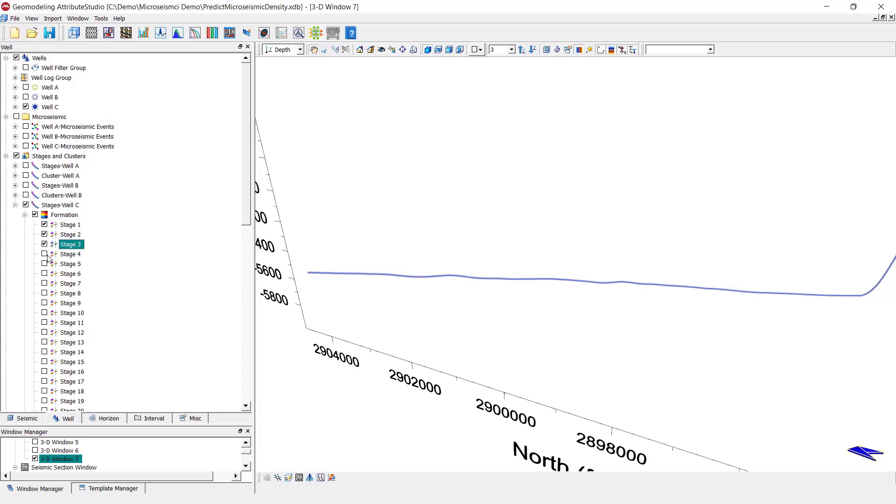
{"action": "left_click", "coordinate": [44, 254]}
{"action": "left_click", "coordinate": [44, 264]}
{"action": "left_click", "coordinate": [25, 215]}
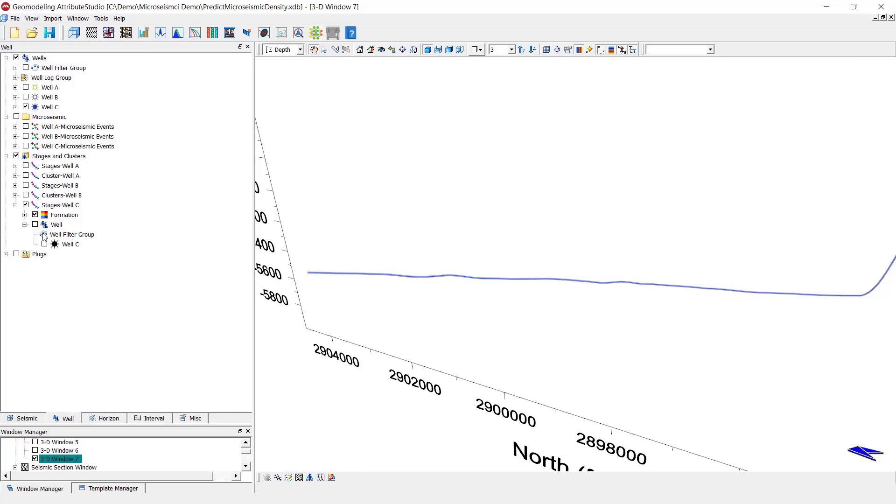
{"action": "left_click", "coordinate": [35, 225]}
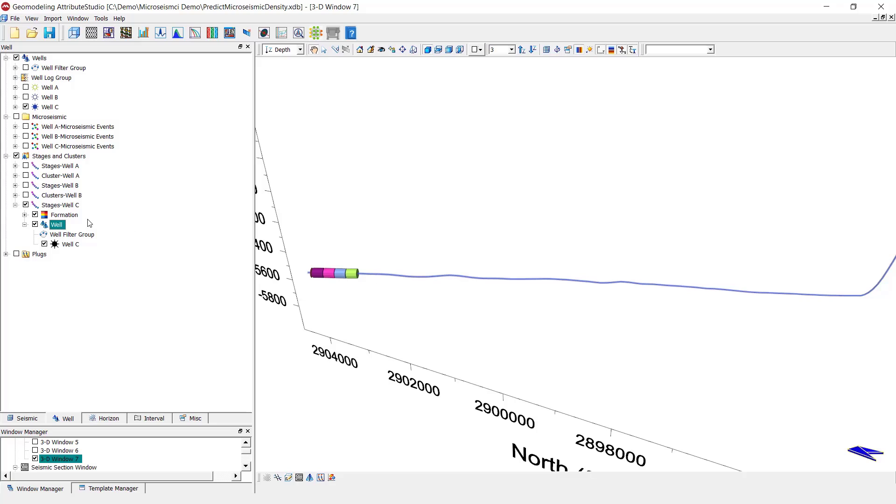
{"action": "left_click", "coordinate": [25, 216]}
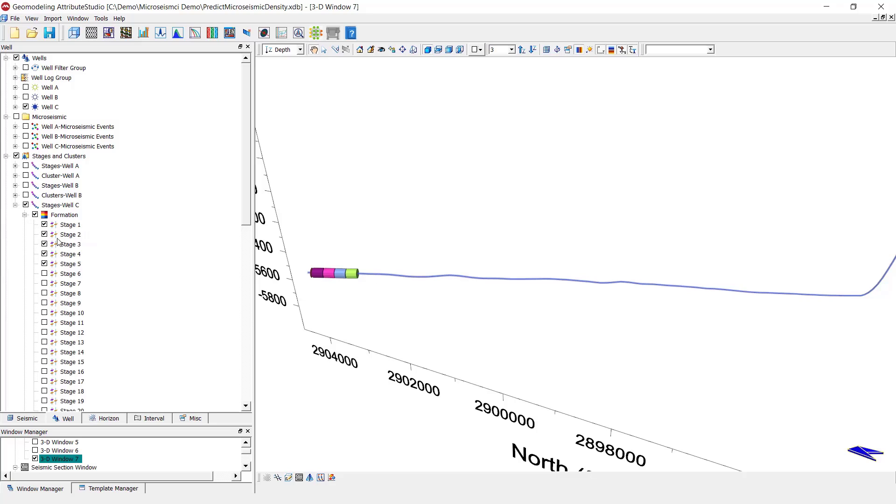
{"action": "left_click", "coordinate": [45, 273]}
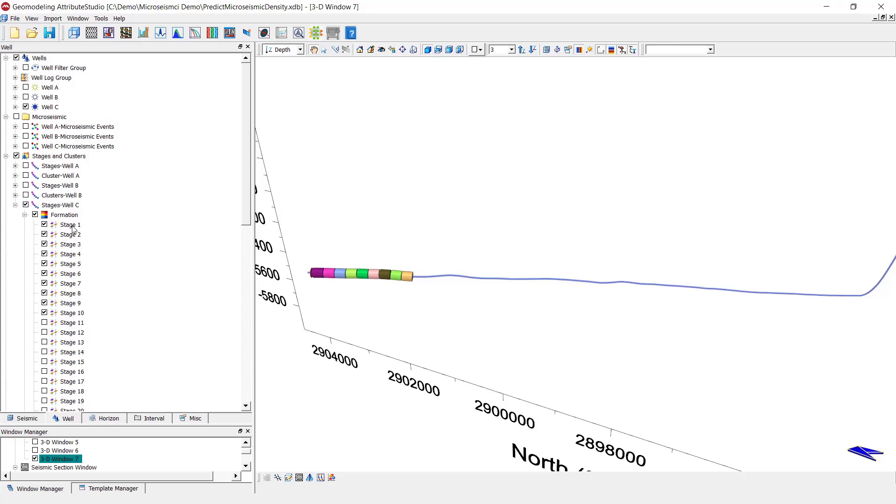
Set Stage 1's constant symbol size to 200 ft and apply the same visualization settings to the other displayed stages.
{"action": "double_click", "coordinate": [74, 226]}
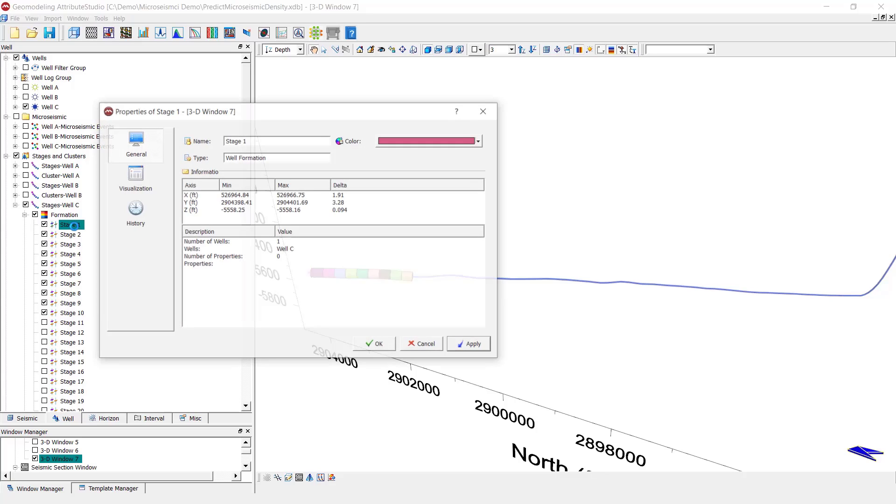
{"action": "left_click_drag", "start_coordinate": [270, 115], "coordinate": [620, 17]}
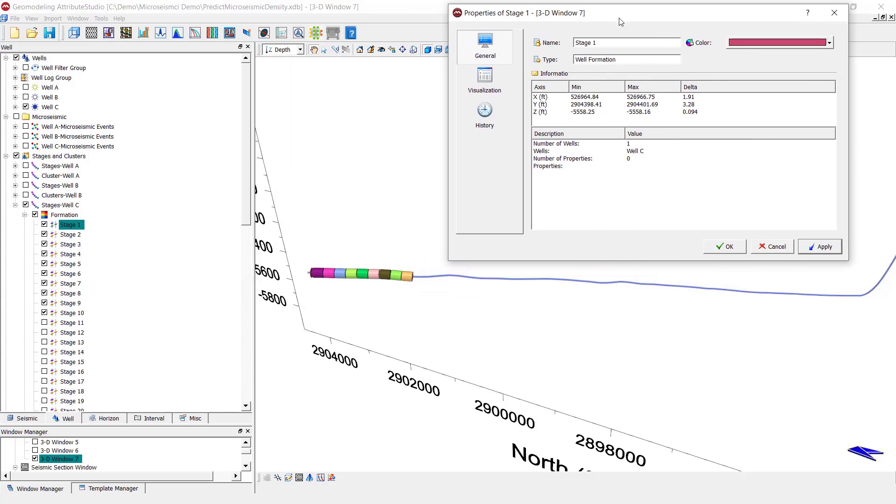
{"action": "left_click", "coordinate": [494, 88]}
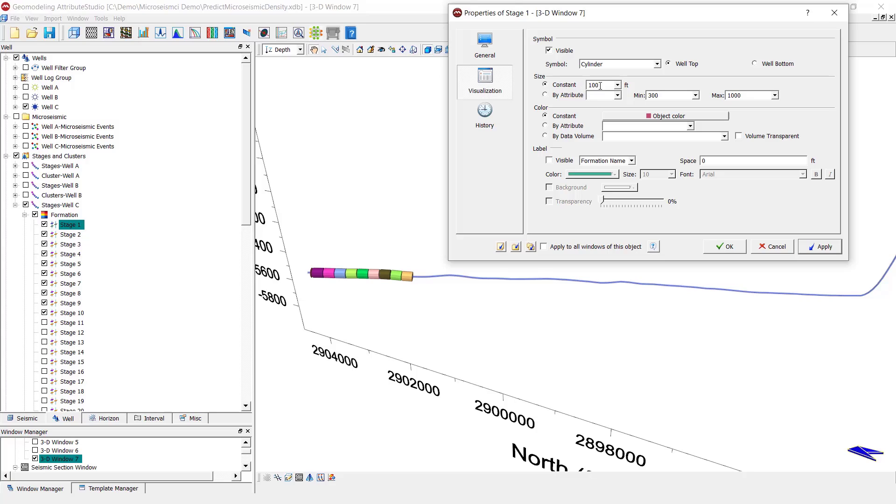
{"action": "left_click", "coordinate": [617, 86]}
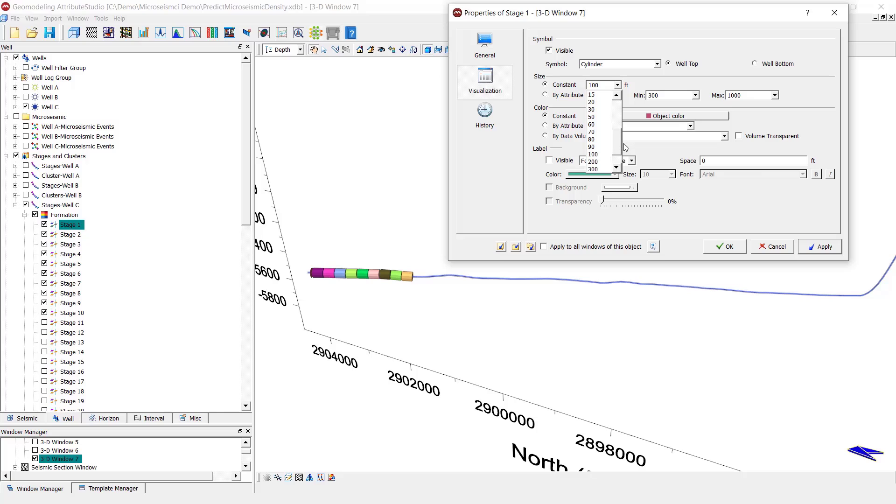
{"action": "scroll", "coordinate": [608, 164], "scroll_direction": "down", "scroll_amount": 1}
{"action": "left_click", "coordinate": [607, 163]}
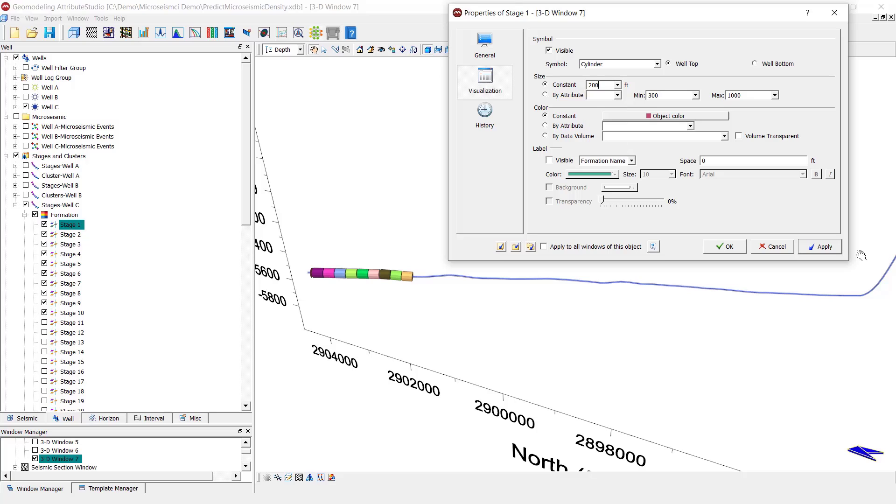
{"action": "left_click", "coordinate": [830, 251]}
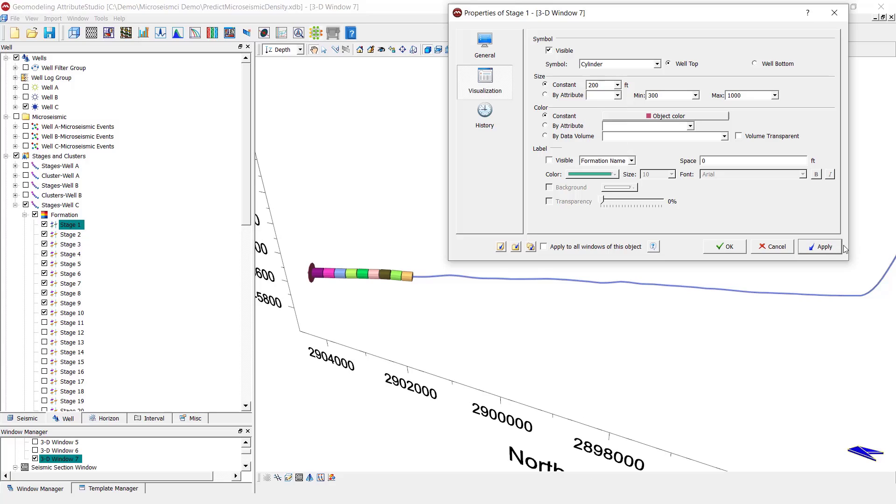
{"action": "left_click", "coordinate": [530, 247]}
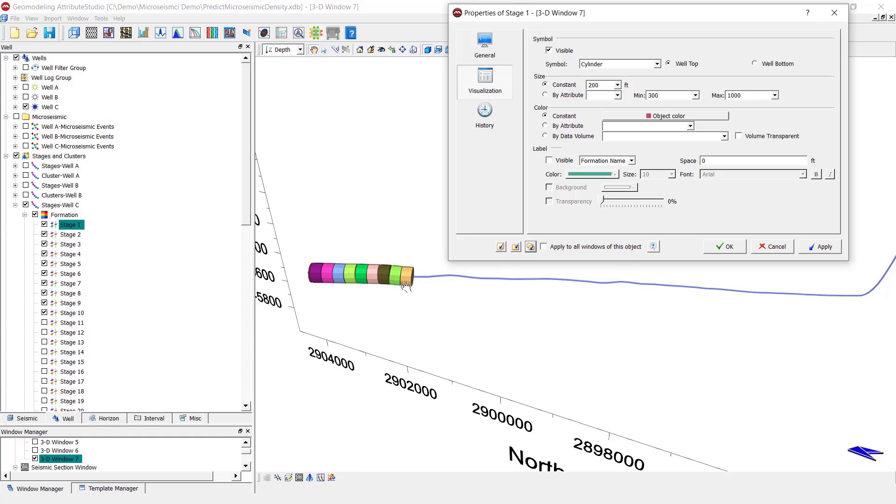
Display all formation stages of Stages-Well C, apply the 200 ft symbol settings to them, and accept the properties.
{"action": "left_click", "coordinate": [35, 214]}
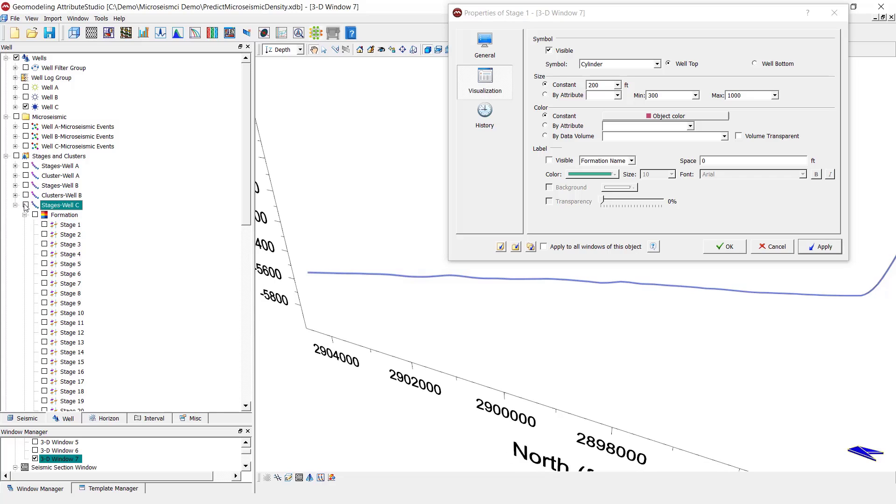
{"action": "left_click", "coordinate": [35, 215]}
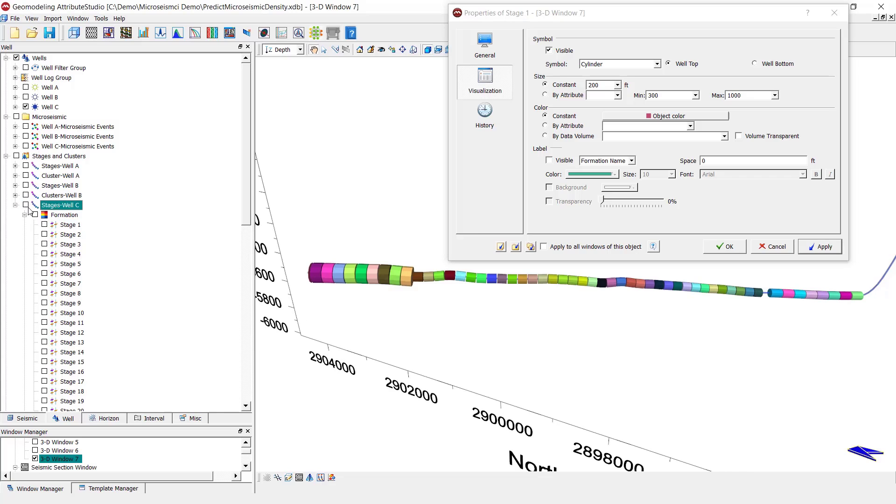
{"action": "left_click", "coordinate": [532, 247]}
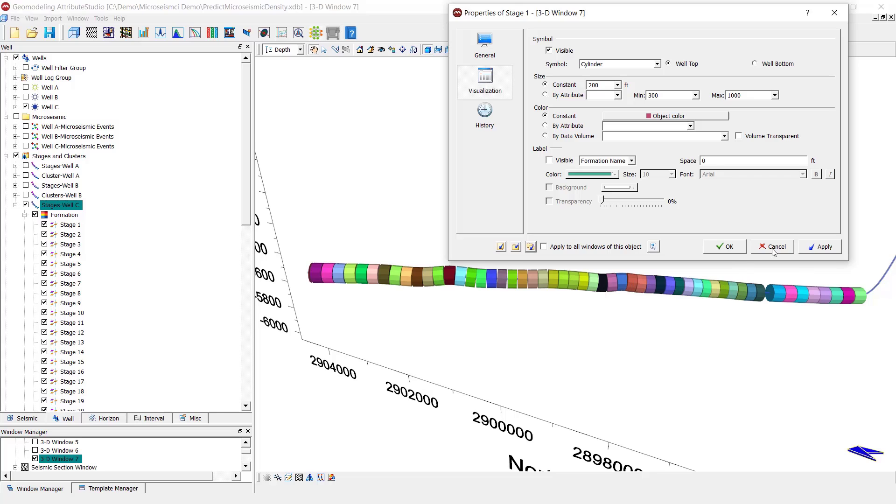
{"action": "left_click", "coordinate": [730, 248]}
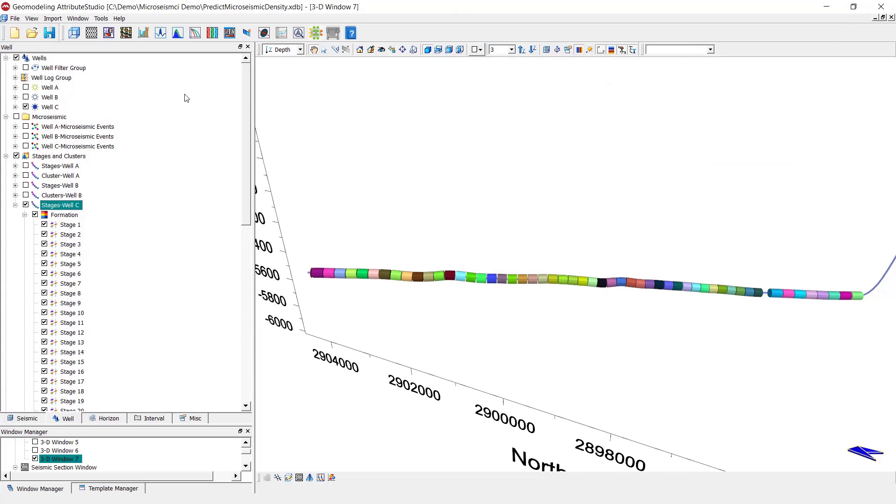
Start a Well Formations import using the Perforations geometry-Well C file.
{"action": "left_click", "coordinate": [53, 19]}
{"action": "mouse_move", "coordinate": [78, 102]}
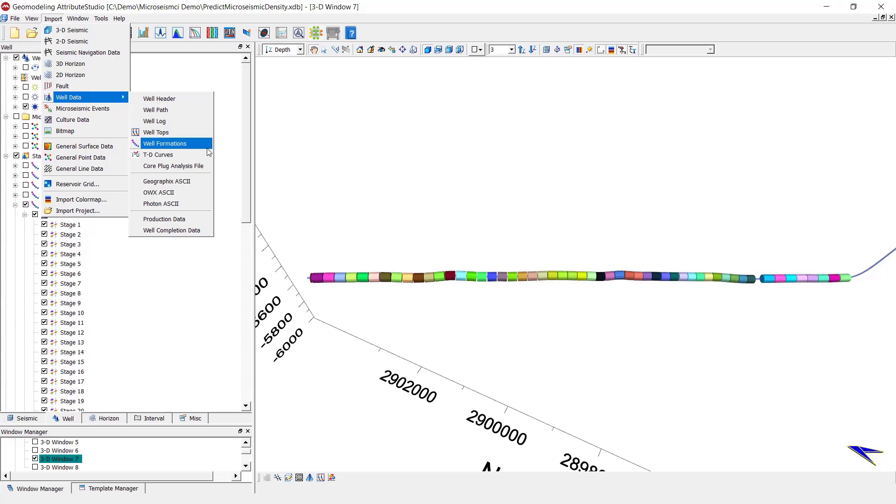
{"action": "left_click", "coordinate": [189, 144]}
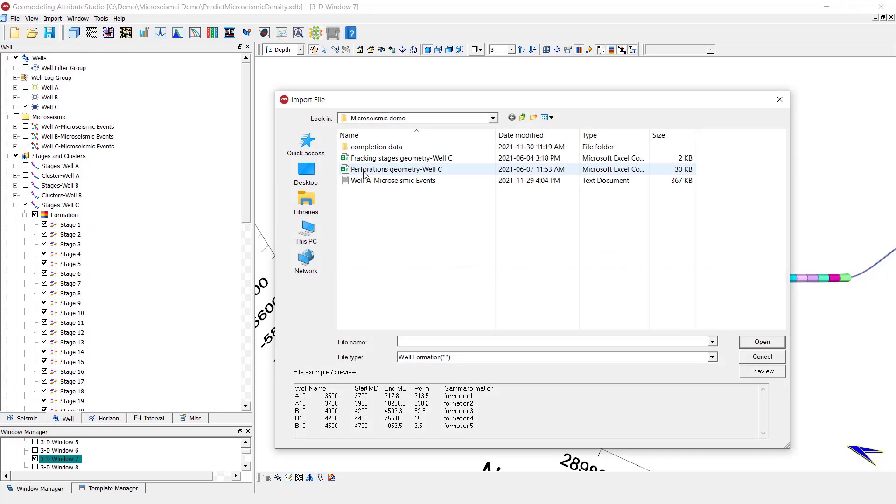
{"action": "left_click", "coordinate": [368, 171]}
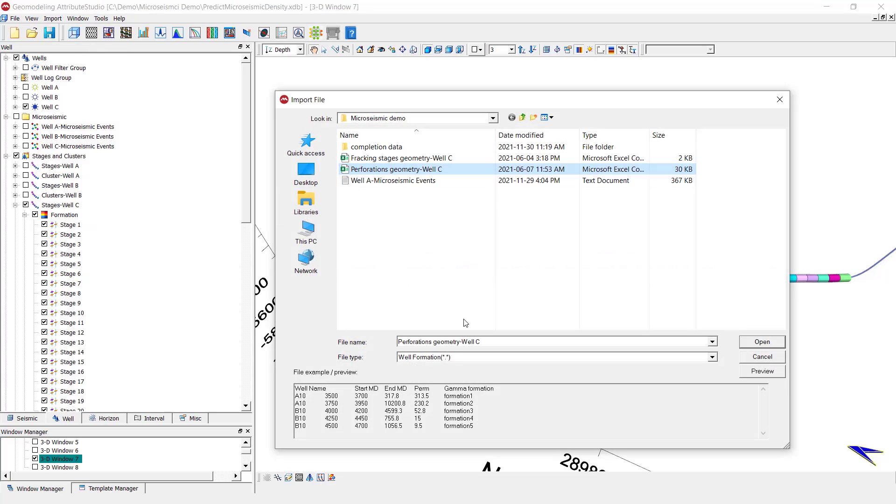
{"action": "left_click", "coordinate": [762, 342]}
Specify the well information manually, strip the prefix before Well C from the well name, and continue to the file format settings.
{"action": "left_click", "coordinate": [488, 81]}
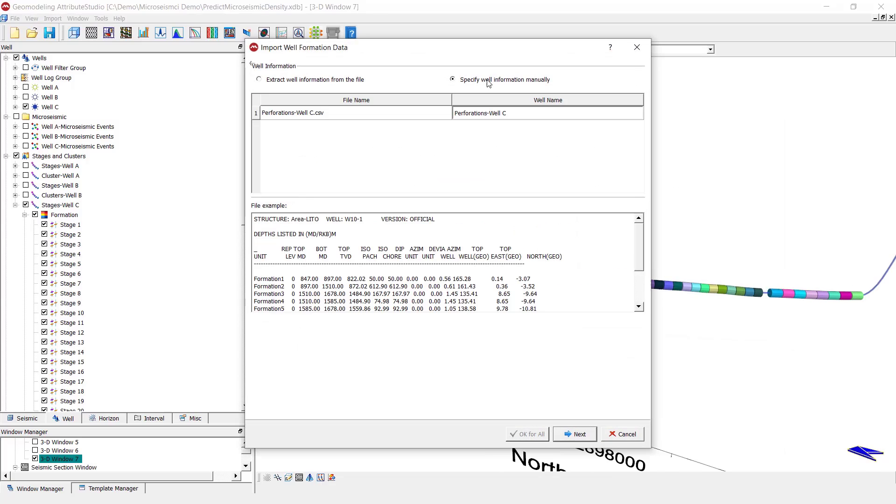
{"action": "key", "text": "shift+Home"}
{"action": "key", "text": "BackSpace"}
{"action": "left_click", "coordinate": [579, 434]}
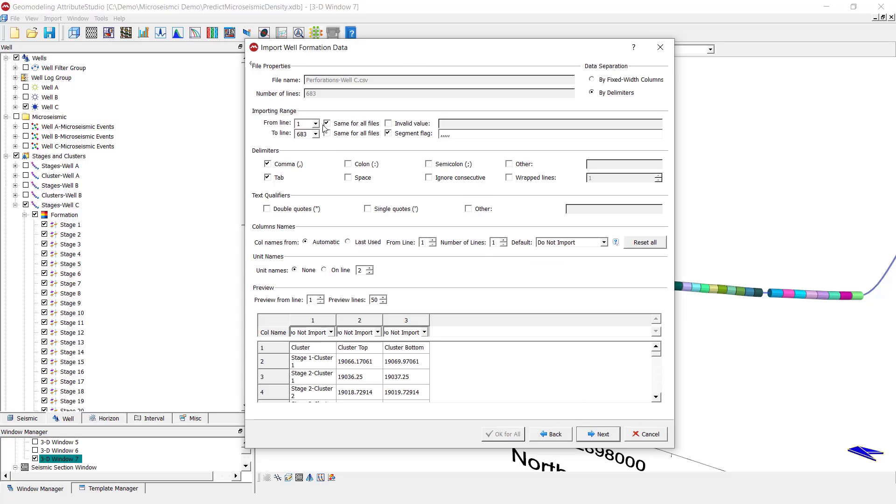
Import the perforation file from line 2 with its three columns assigned to Formation Name, Top MD and Bottom MD.
{"action": "left_click", "coordinate": [311, 134]}
{"action": "left_click", "coordinate": [311, 140]}
{"action": "left_click", "coordinate": [332, 333]}
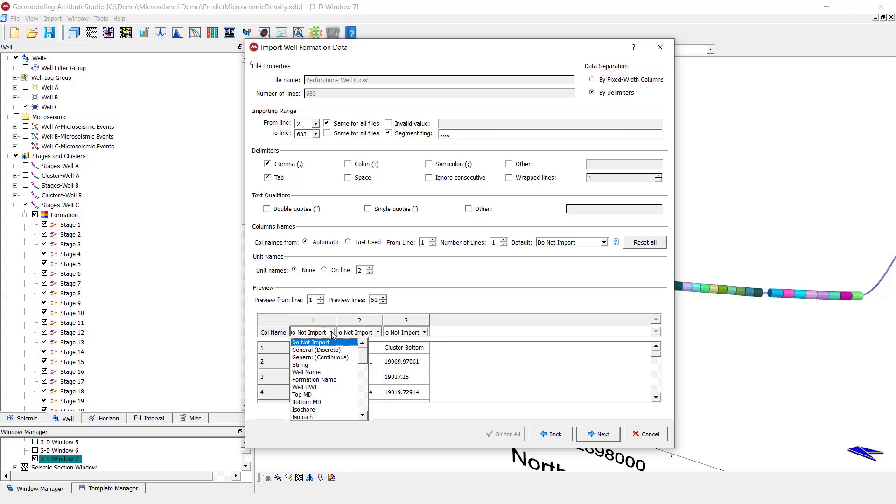
{"action": "left_click", "coordinate": [335, 384]}
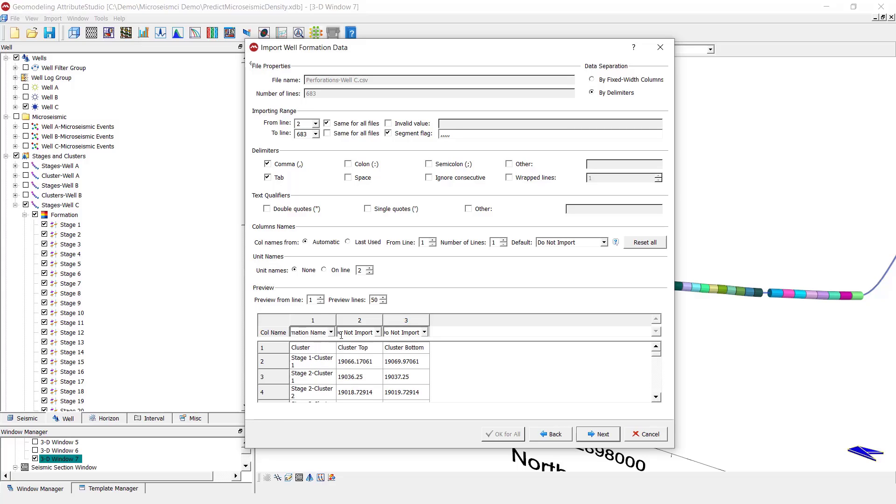
{"action": "left_click", "coordinate": [378, 333]}
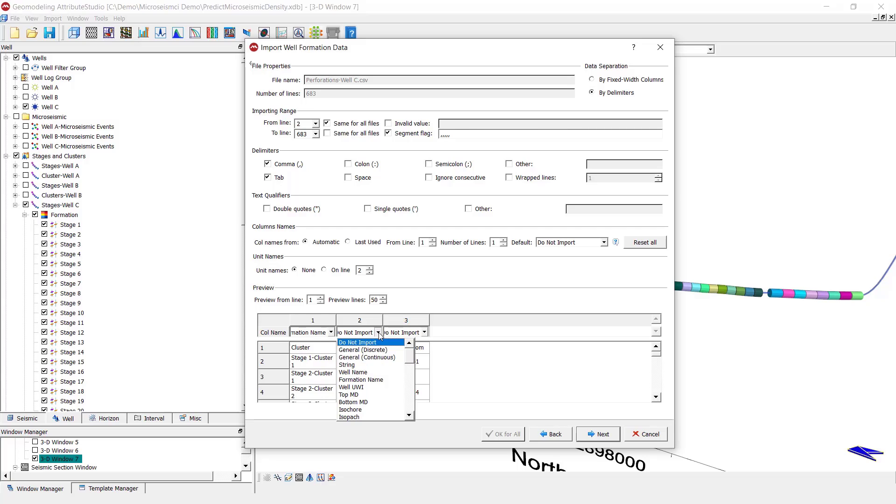
{"action": "left_click", "coordinate": [376, 395]}
{"action": "left_click", "coordinate": [425, 332]}
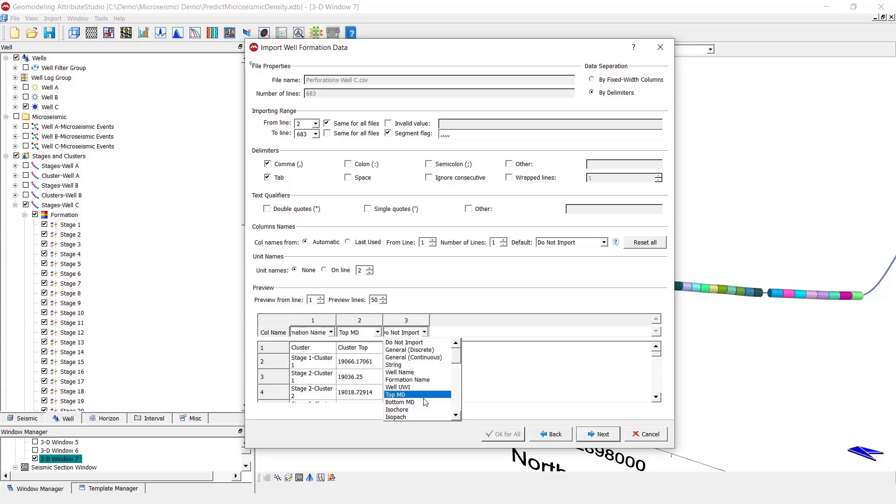
{"action": "left_click", "coordinate": [423, 402]}
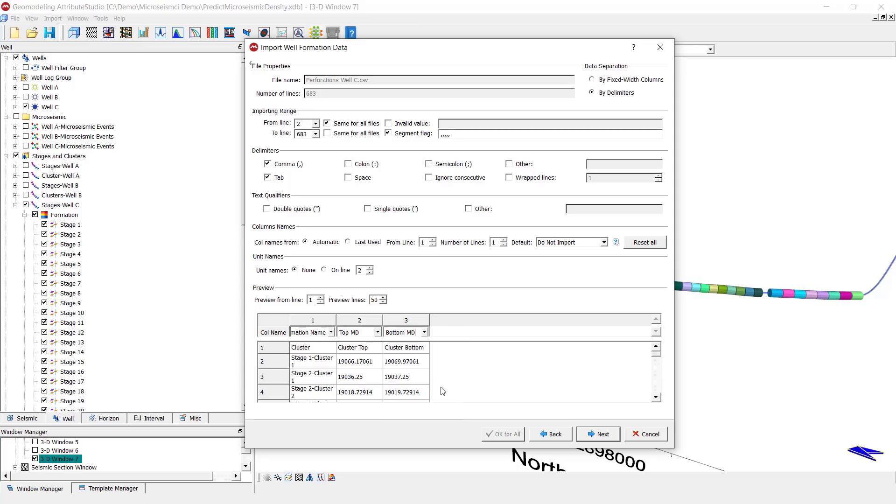
{"action": "left_click", "coordinate": [590, 434]}
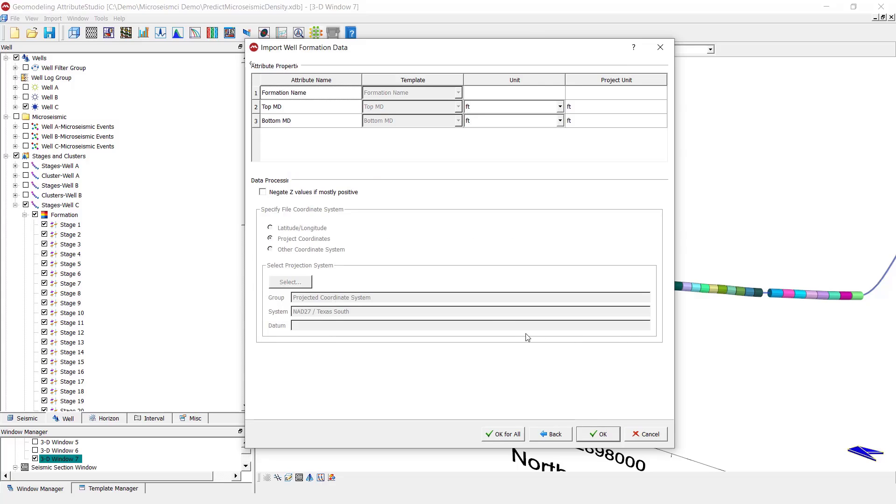
{"action": "left_click", "coordinate": [603, 435]}
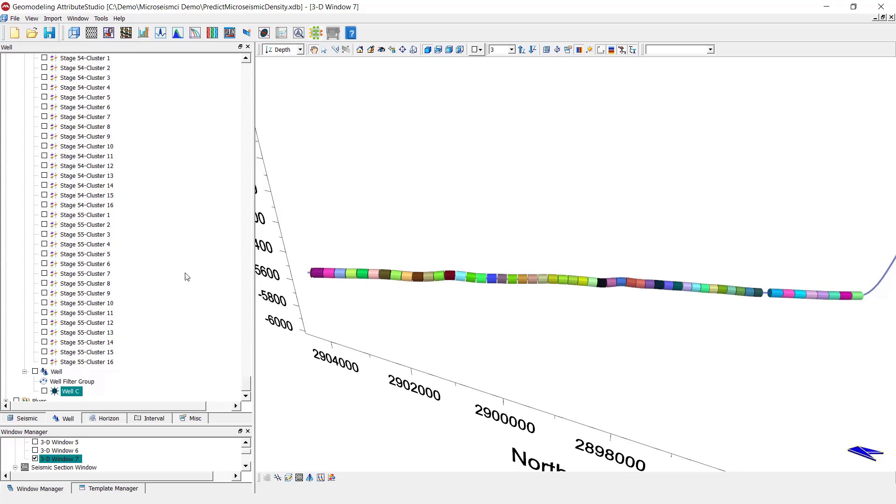
Display the Perforations-Well C clusters in the 3-D window and hide Stages-Well C.
{"action": "left_click_drag", "start_coordinate": [243, 387], "coordinate": [216, 100]}
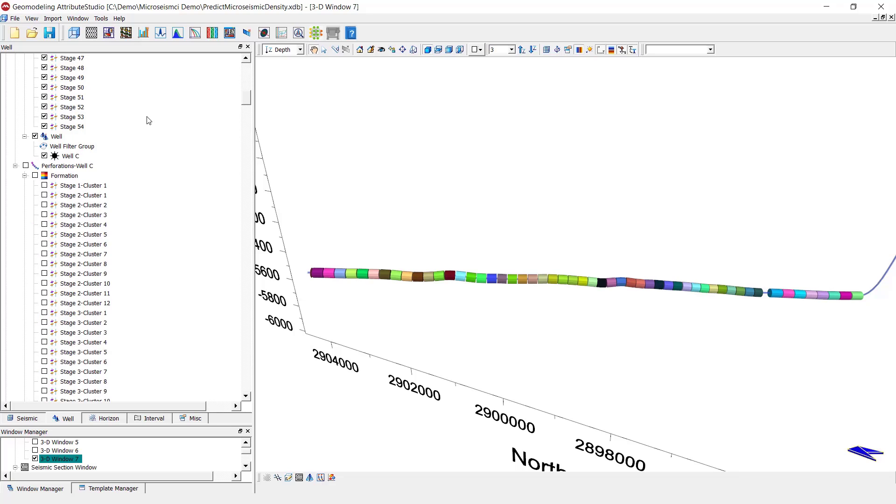
{"action": "left_click", "coordinate": [25, 166]}
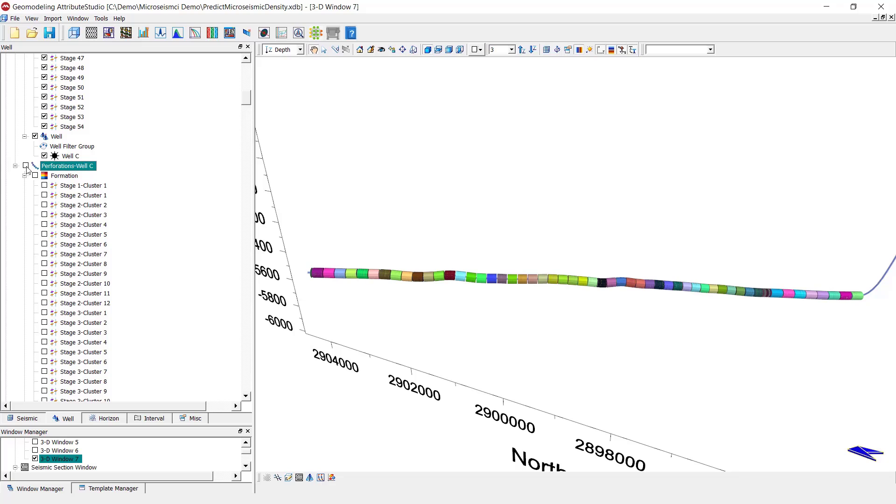
{"action": "left_click_drag", "start_coordinate": [368, 287], "coordinate": [370, 297]}
{"action": "scroll", "coordinate": [80, 184], "scroll_direction": "up", "scroll_amount": 20}
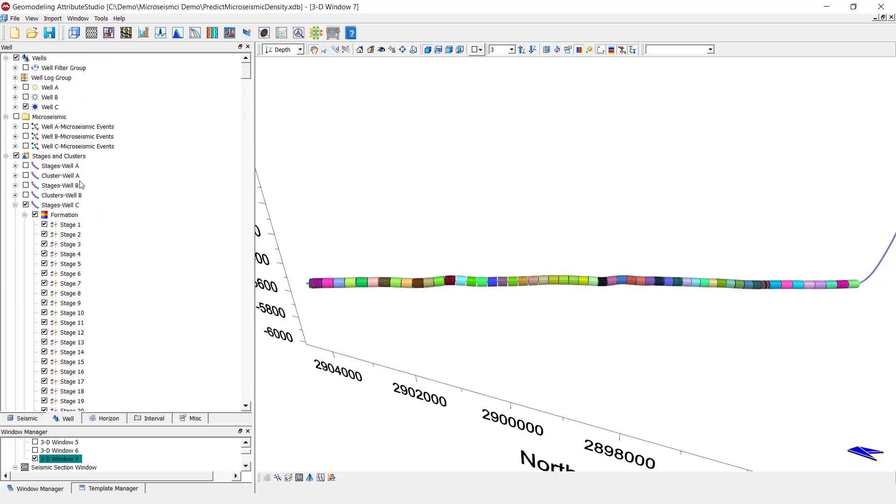
{"action": "left_click", "coordinate": [26, 205]}
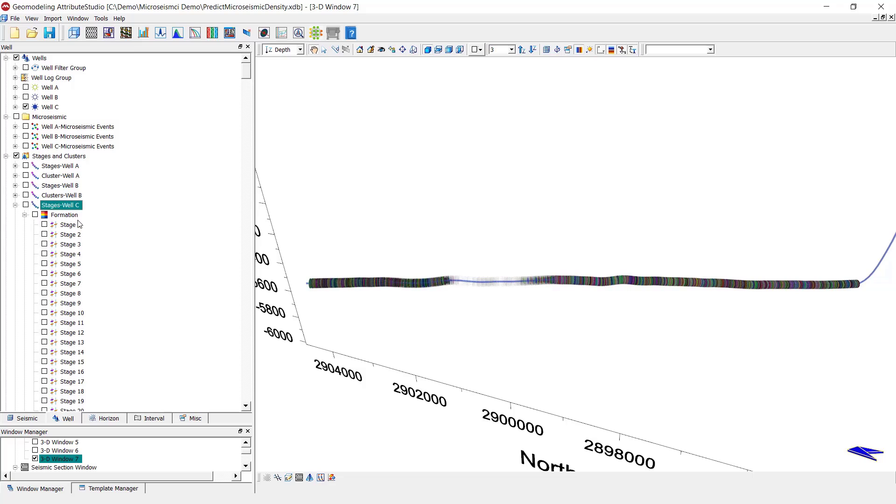
{"action": "left_click", "coordinate": [15, 206]}
{"action": "left_click_drag", "start_coordinate": [414, 276], "coordinate": [439, 339]}
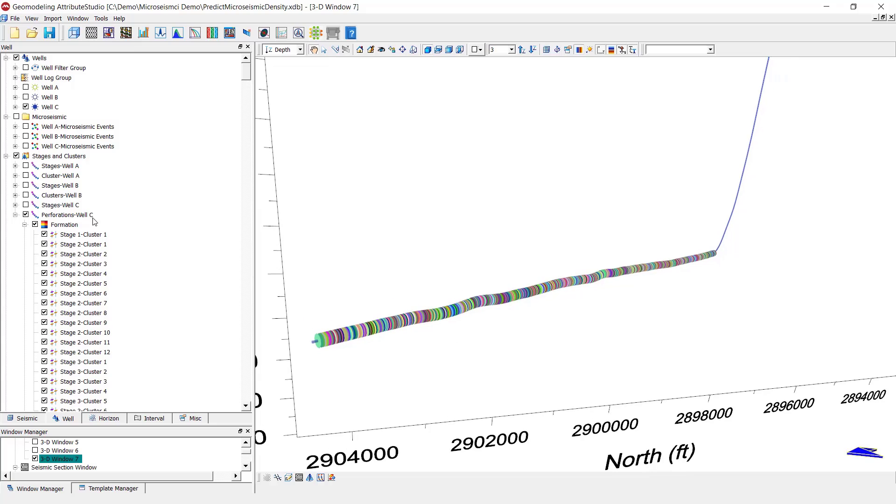
Set Stage 1-Cluster 1's constant symbol size to 200 ft and apply the same visualization settings to the other displayed clusters.
{"action": "left_click", "coordinate": [100, 239]}
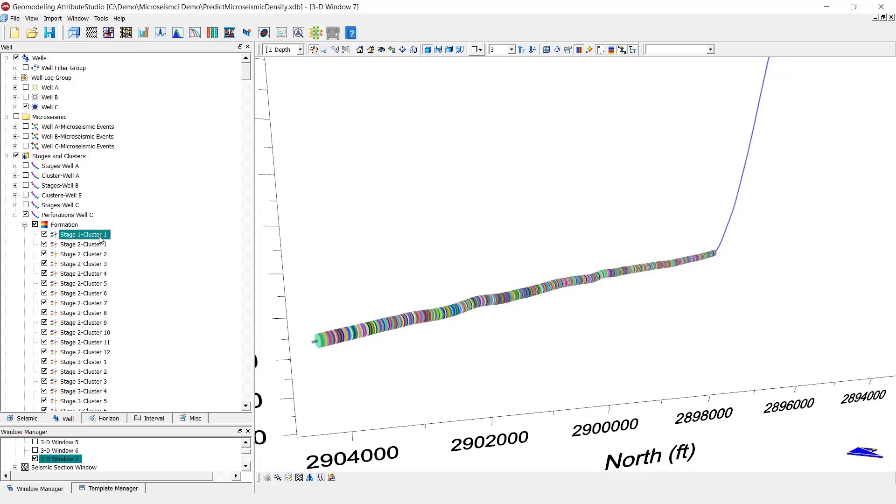
{"action": "double_click", "coordinate": [97, 236]}
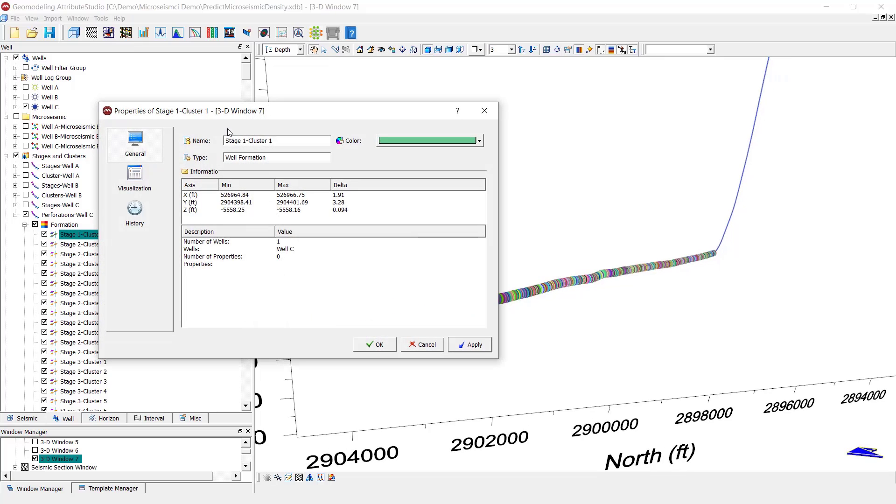
{"action": "left_click", "coordinate": [135, 178]}
{"action": "left_click_drag", "start_coordinate": [236, 117], "coordinate": [213, 20]}
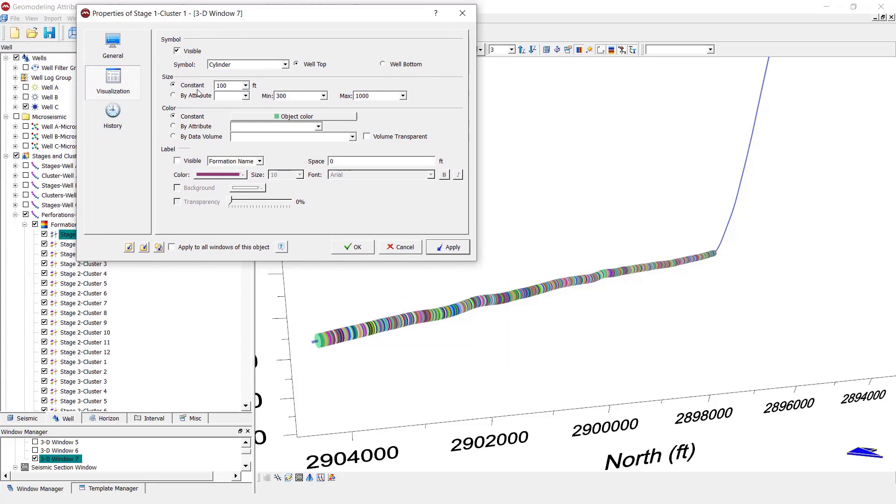
{"action": "left_click", "coordinate": [246, 86]}
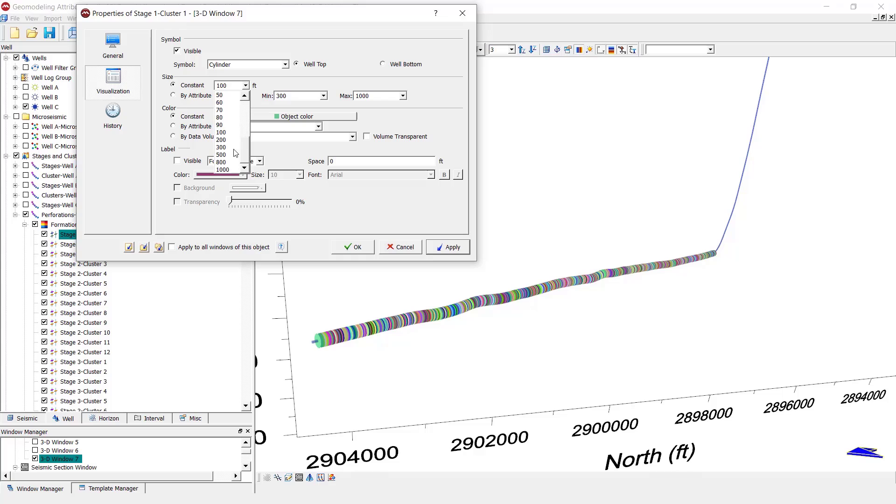
{"action": "left_click", "coordinate": [232, 140]}
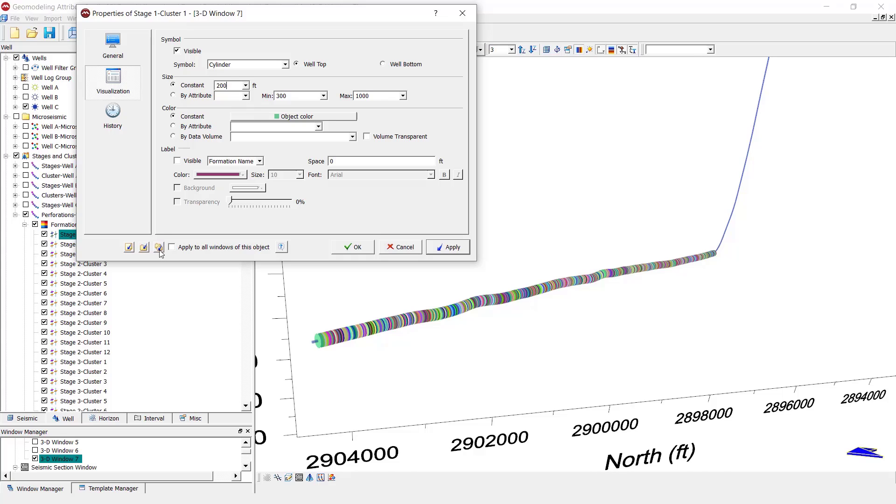
{"action": "left_click", "coordinate": [159, 250]}
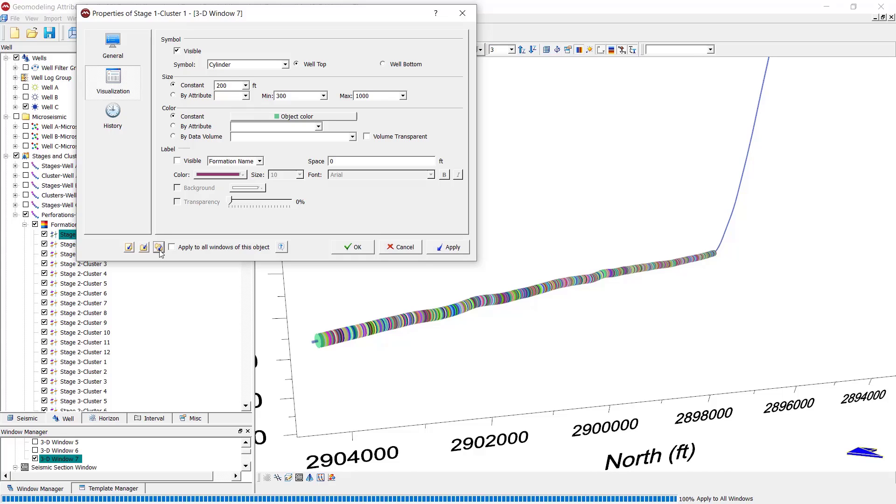
{"action": "left_click", "coordinate": [358, 247]}
{"action": "left_click_drag", "start_coordinate": [414, 306], "coordinate": [366, 297]}
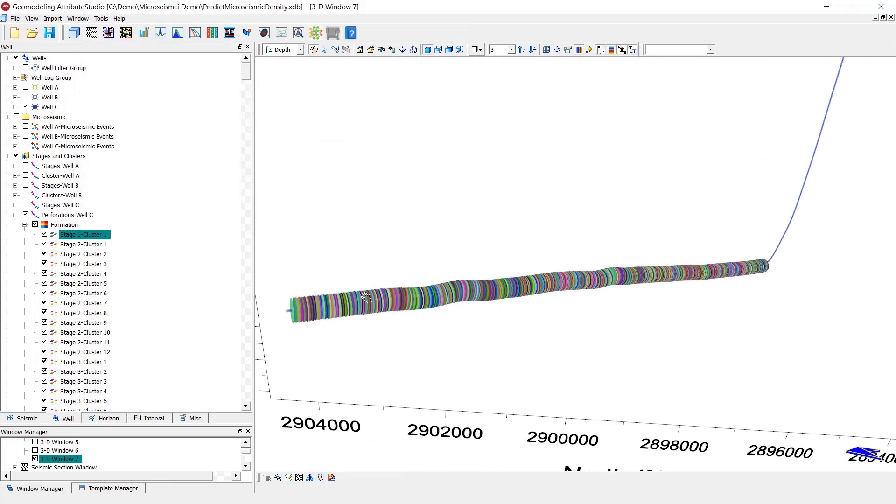
{"action": "left_click_drag", "start_coordinate": [379, 344], "coordinate": [394, 342]}
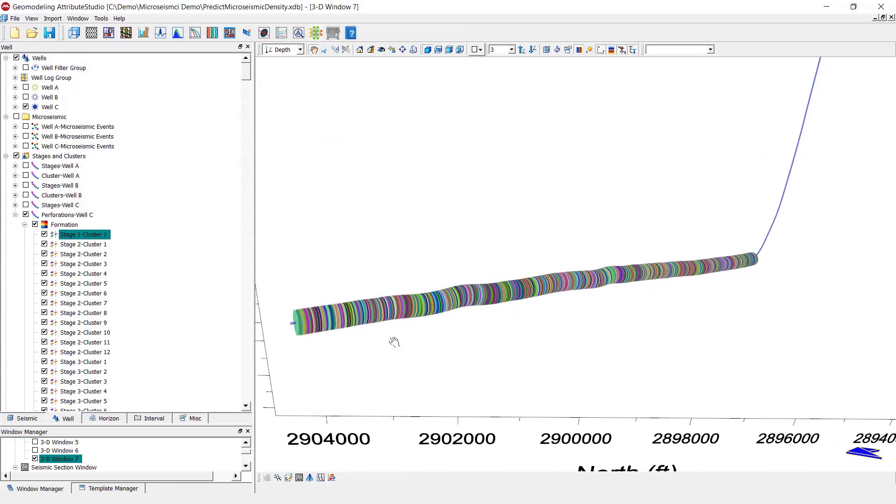
Hide Perforations-Well C and display Stages-Well C in the 3-D window again.
{"action": "left_click", "coordinate": [15, 215]}
{"action": "left_click", "coordinate": [26, 215]}
{"action": "left_click", "coordinate": [25, 205]}
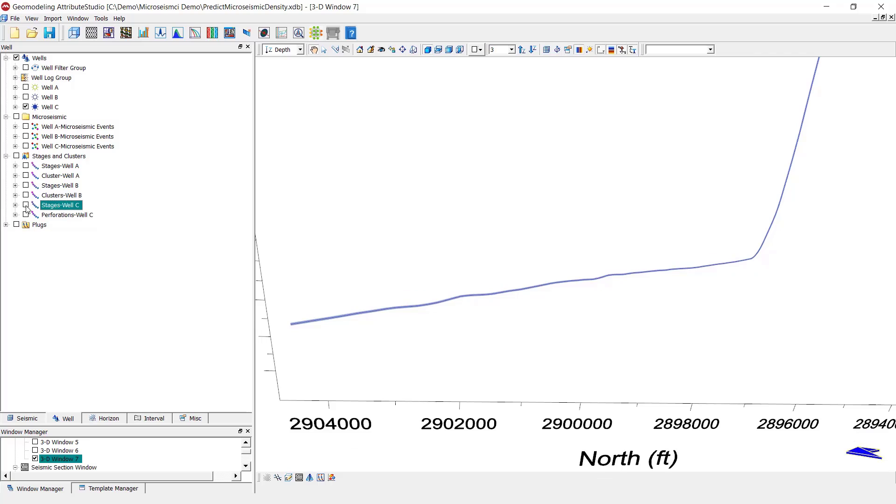
{"action": "left_click_drag", "start_coordinate": [439, 210], "coordinate": [466, 203]}
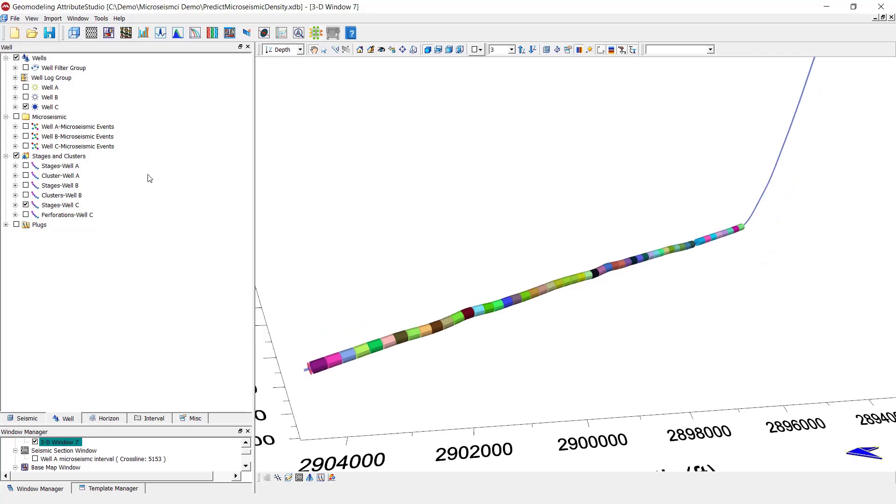
Display Well C-Microseismic Events together with the Well C stages in the 3-D window.
{"action": "left_click", "coordinate": [85, 147]}
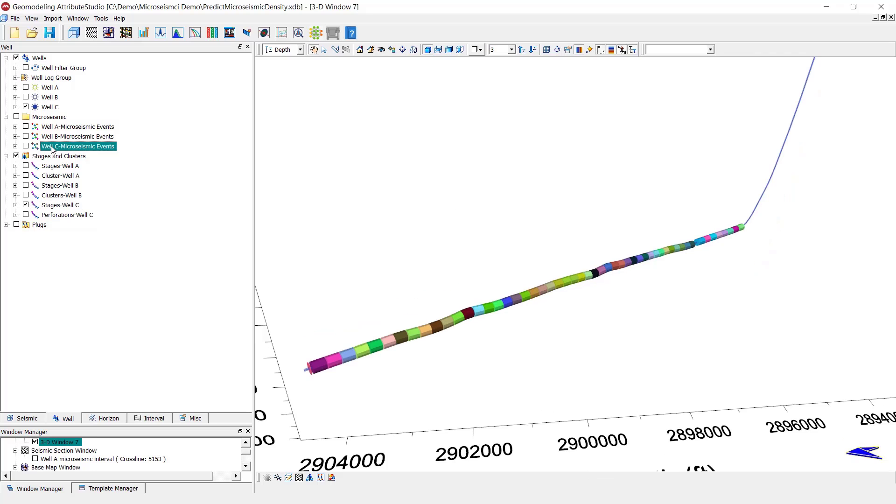
{"action": "left_click", "coordinate": [25, 147]}
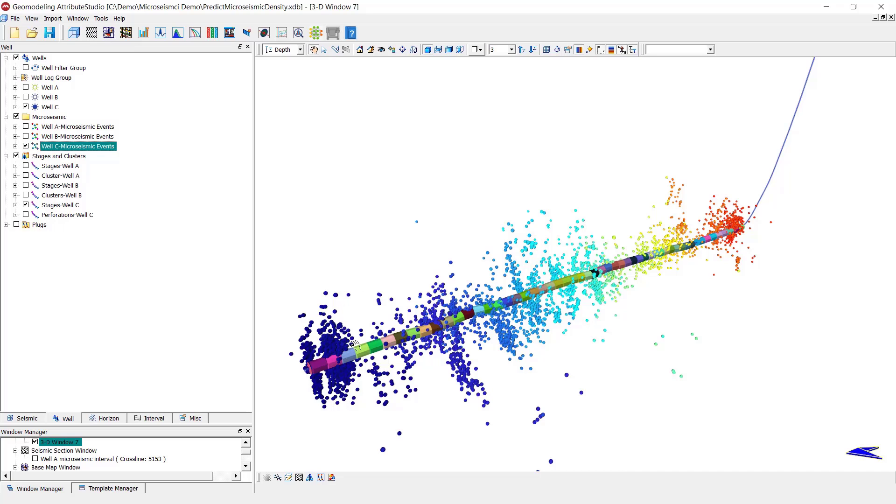
{"action": "left_click_drag", "start_coordinate": [583, 322], "coordinate": [542, 340]}
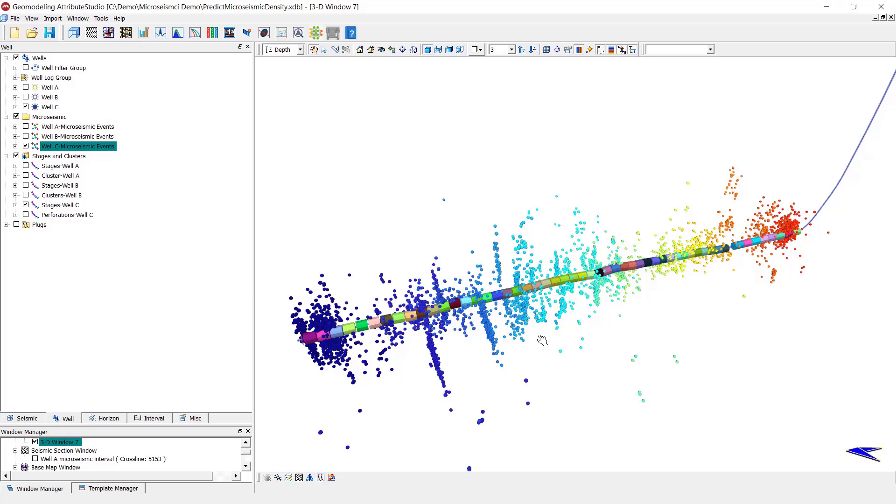